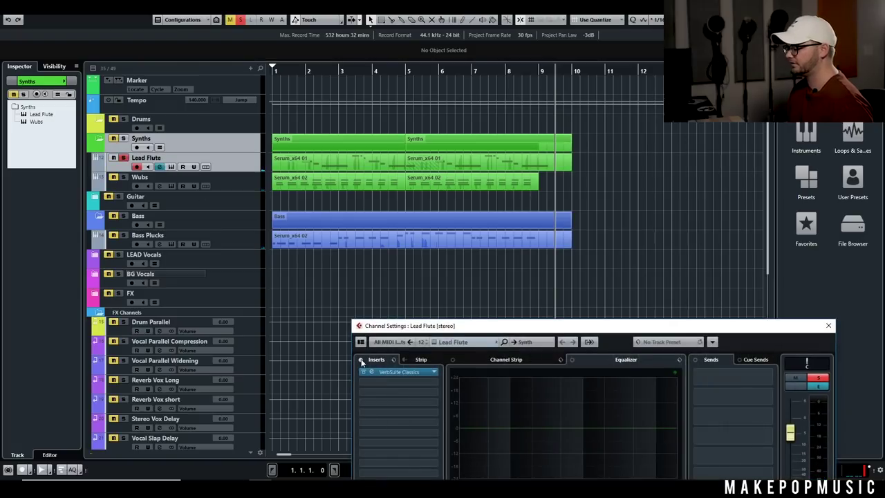
Open the Lead Flute track's Serum instrument and switch off its distortion, phaser, chorus, delay, reverb and filter effects
{"action": "left_click", "coordinate": [171, 167]}
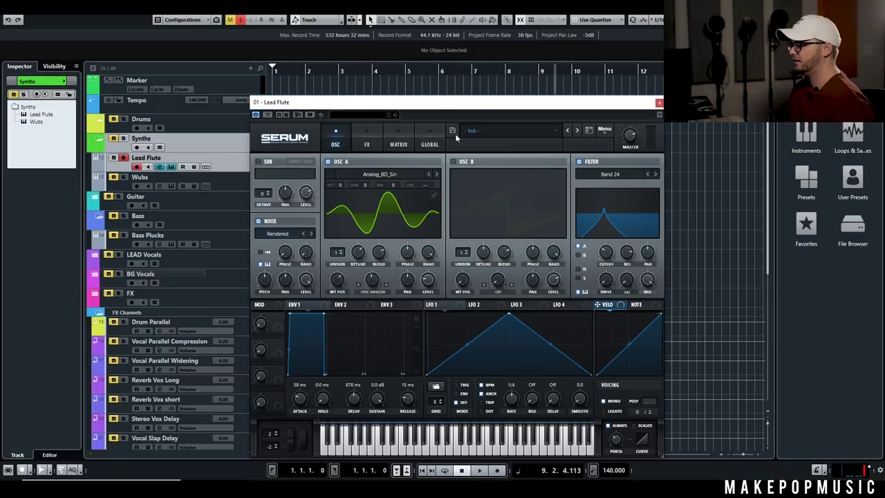
{"action": "left_click", "coordinate": [363, 138]}
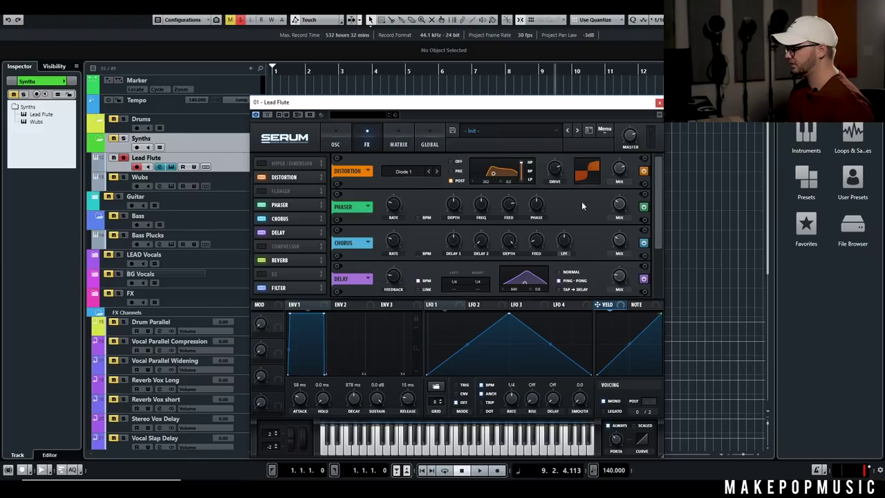
{"action": "left_click", "coordinate": [644, 171]}
{"action": "left_click", "coordinate": [643, 207]}
{"action": "left_click", "coordinate": [644, 243]}
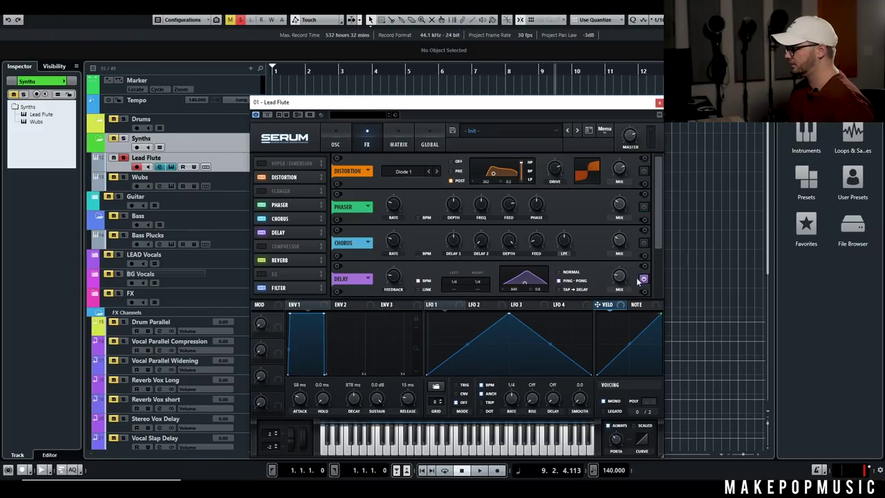
{"action": "left_click", "coordinate": [643, 279]}
{"action": "scroll", "coordinate": [642, 243], "scroll_direction": "down", "scroll_amount": 3}
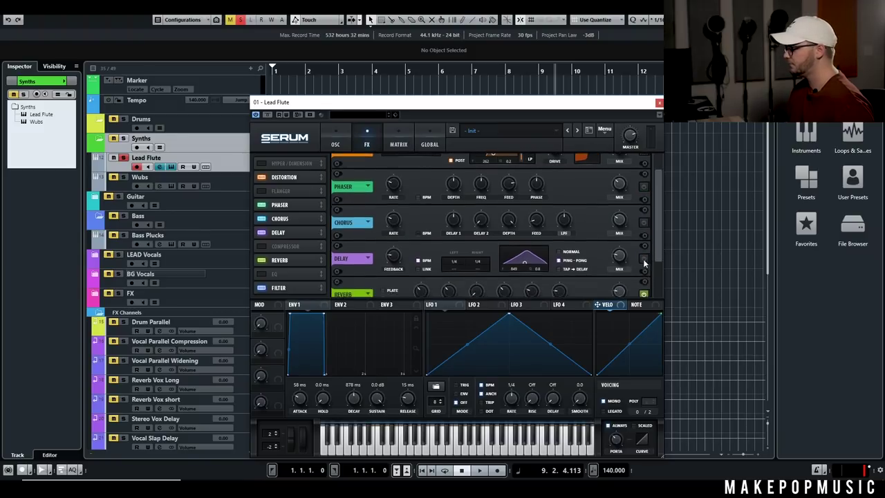
{"action": "left_click", "coordinate": [644, 288]}
{"action": "scroll", "coordinate": [656, 287], "scroll_direction": "down", "scroll_amount": 2}
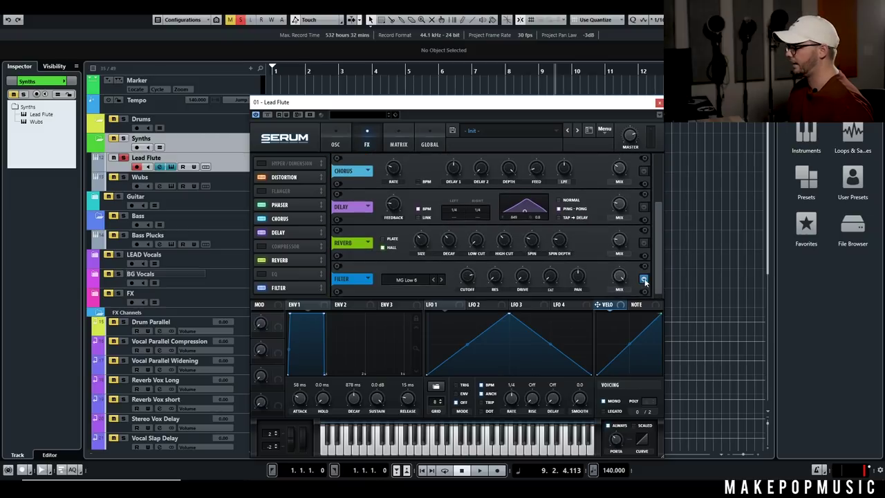
{"action": "left_click", "coordinate": [644, 279]}
Go back to Serum's oscillators and turn off oscillator A to leave only the noise source
{"action": "left_click", "coordinate": [339, 142]}
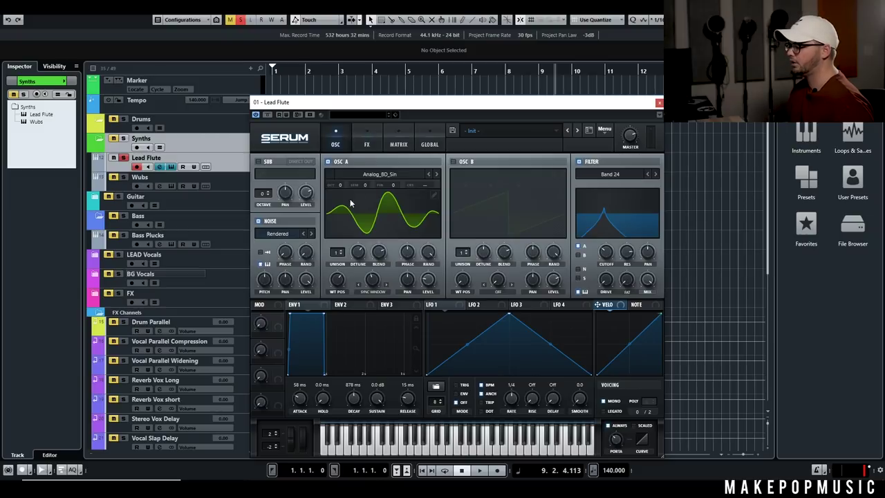
{"action": "left_click", "coordinate": [328, 163]}
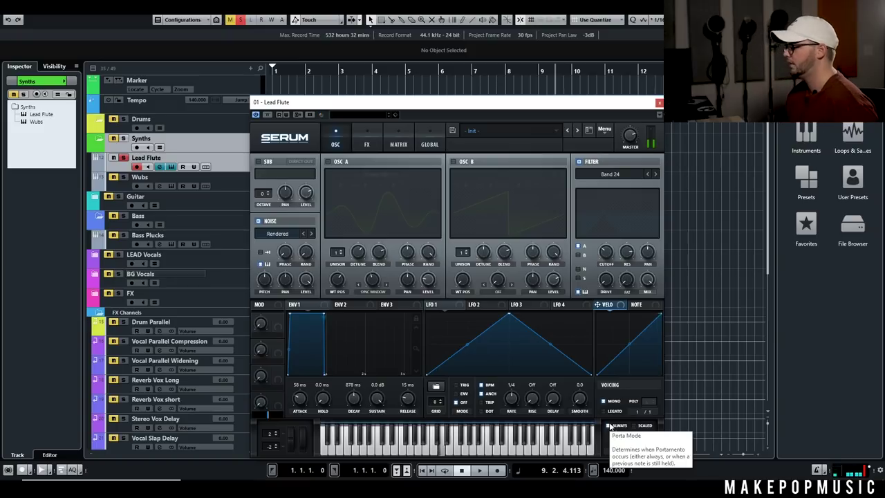
Open the first Lead Flute MIDI part in the note editor and play it back
{"action": "left_click_drag", "start_coordinate": [346, 100], "coordinate": [401, 225]}
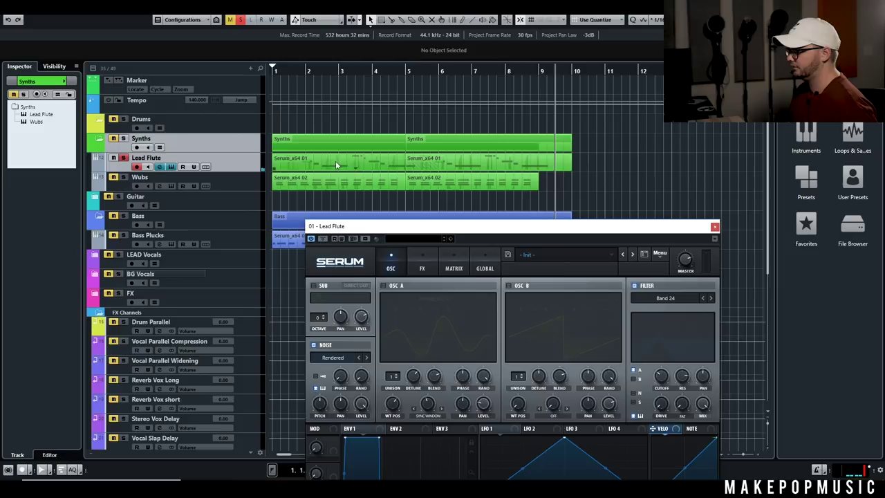
{"action": "double_click", "coordinate": [335, 160]}
{"action": "left_click_drag", "start_coordinate": [345, 226], "coordinate": [652, 302]}
{"action": "key", "text": "space"}
{"action": "key", "text": "g"}
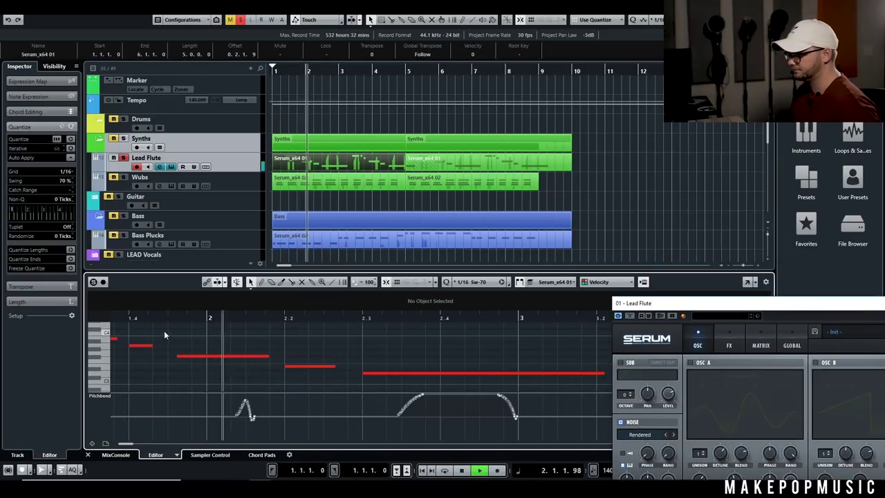
{"action": "key", "text": "h"}
{"action": "key", "text": "h"}
{"action": "key", "text": "h"}
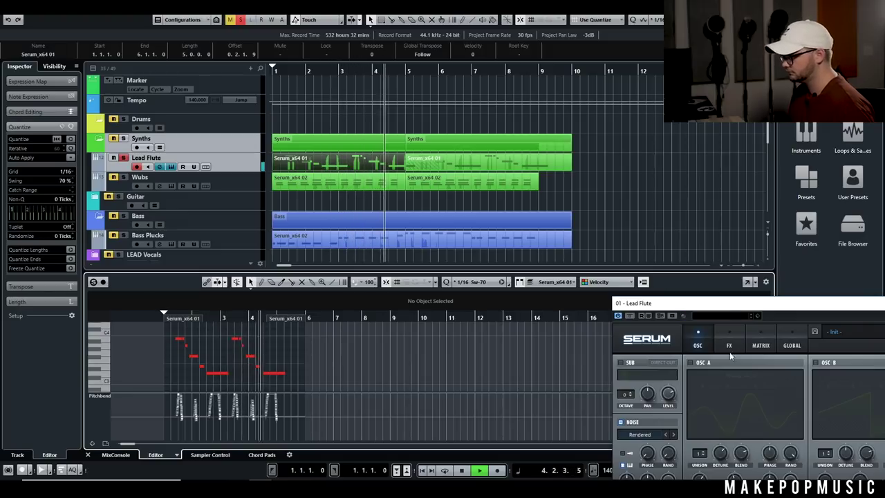
Set the Env 1 attack to 0.0 ms in Serum and play the part from the start
{"action": "left_click_drag", "start_coordinate": [726, 310], "coordinate": [377, 71]}
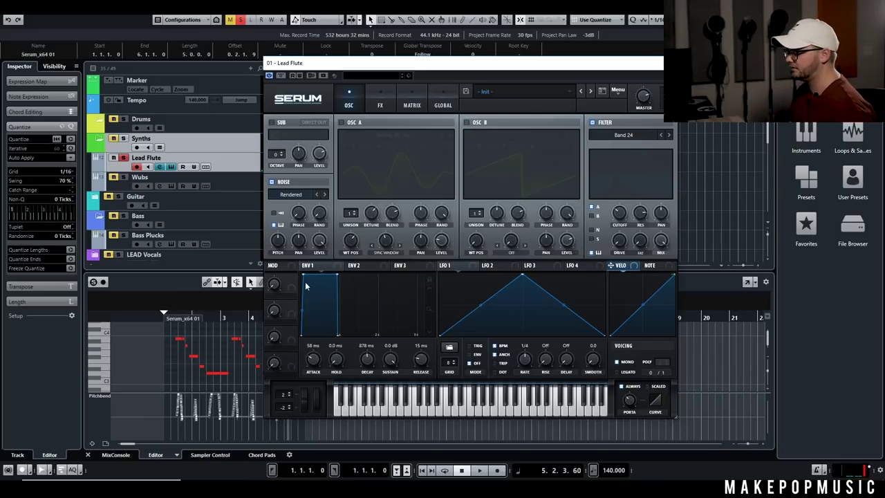
{"action": "left_click_drag", "start_coordinate": [304, 274], "coordinate": [300, 274]}
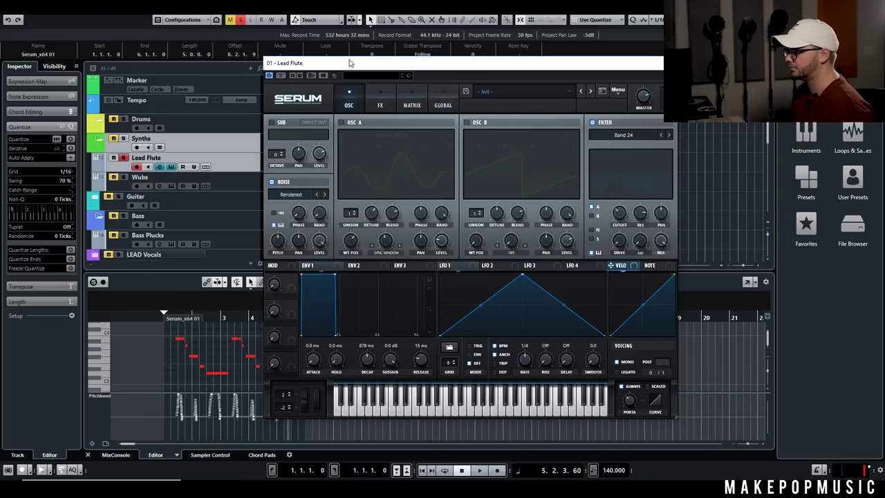
{"action": "left_click_drag", "start_coordinate": [349, 63], "coordinate": [431, 64]}
{"action": "left_click", "coordinate": [307, 70]}
{"action": "key", "text": "space"}
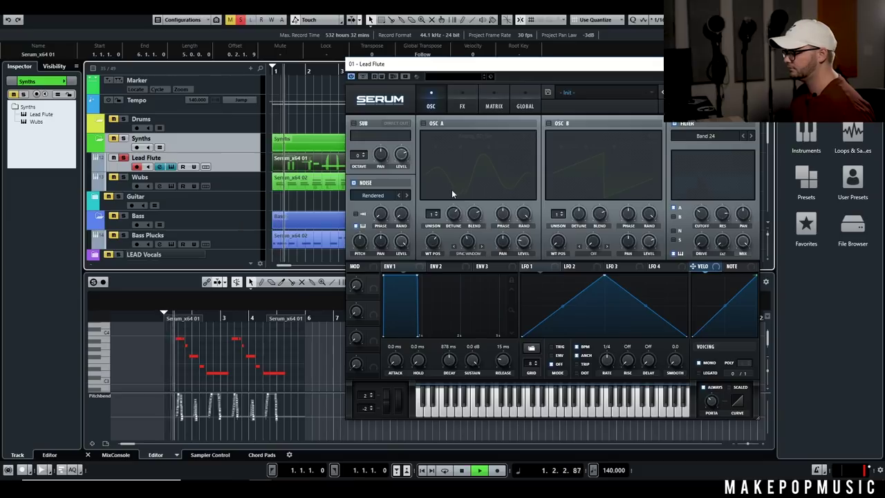
{"action": "key", "text": "space"}
Set the Env 1 attack to 37 ms and play the part again from the start
{"action": "left_click", "coordinate": [398, 359]}
{"action": "left_click_drag", "start_coordinate": [398, 355], "coordinate": [403, 339]}
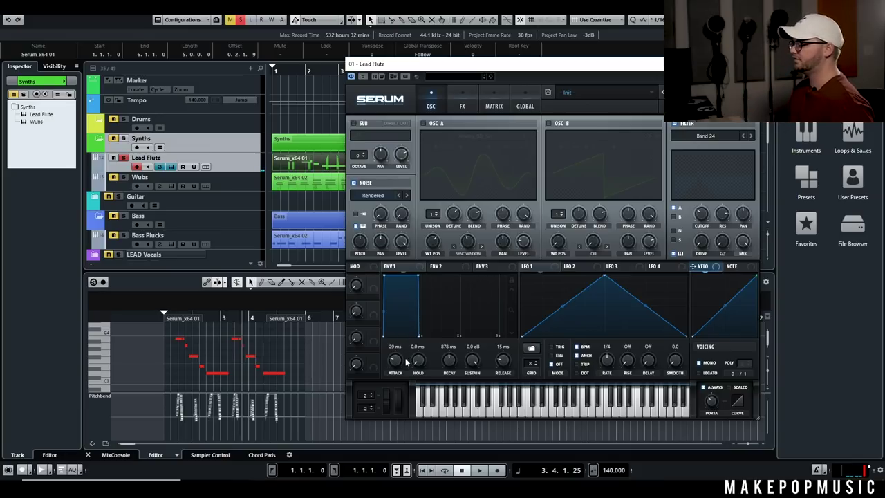
{"action": "scroll", "coordinate": [400, 360], "scroll_direction": "up", "scroll_amount": 2}
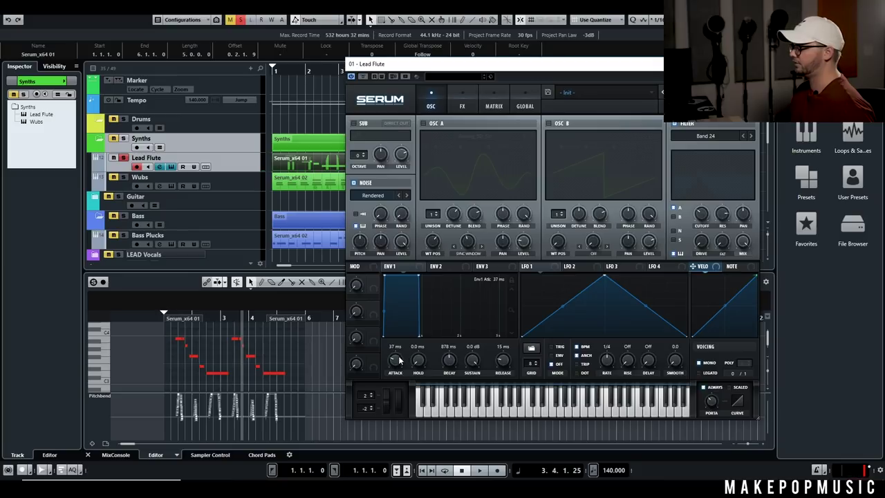
{"action": "key", "text": "space"}
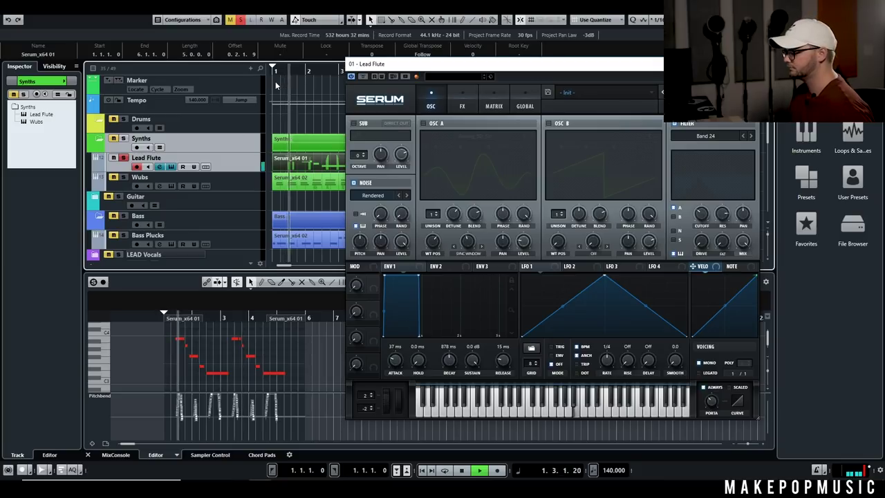
{"action": "key", "text": "space"}
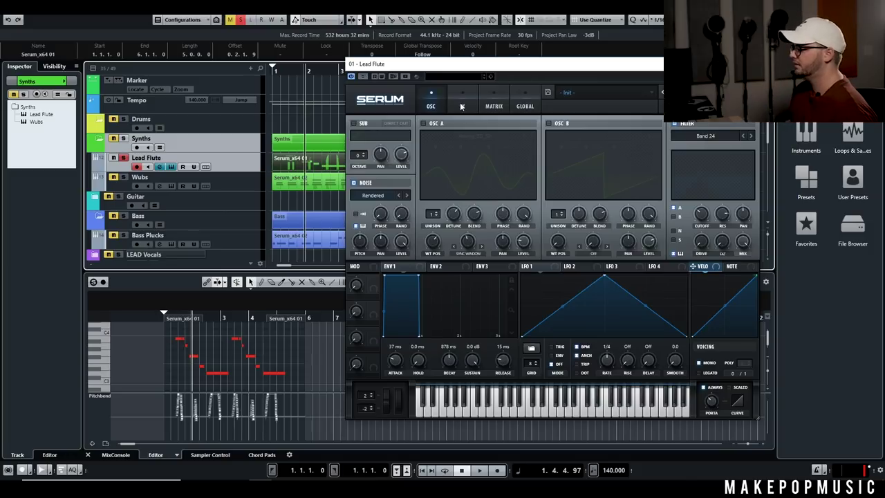
Turn on oscillator A in place of the noise source and adjust its sync window warp amount
{"action": "left_click", "coordinate": [424, 123]}
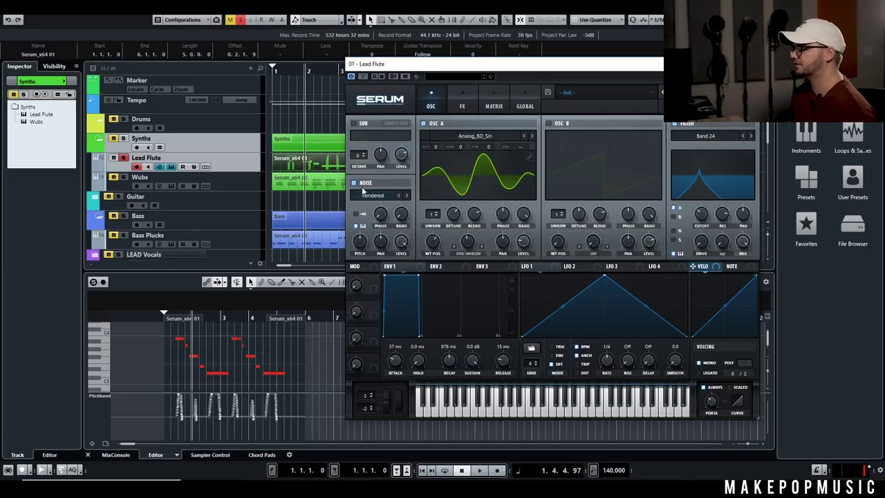
{"action": "left_click", "coordinate": [354, 183]}
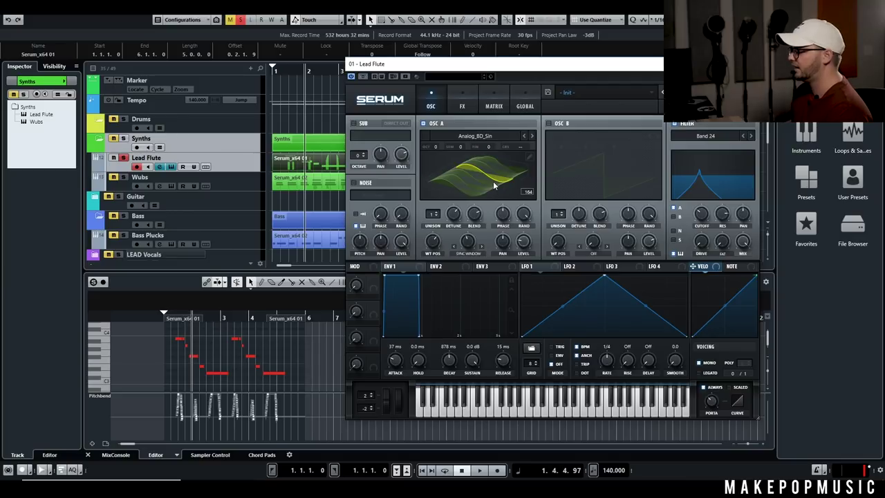
{"action": "left_click_drag", "start_coordinate": [463, 250], "coordinate": [468, 242]}
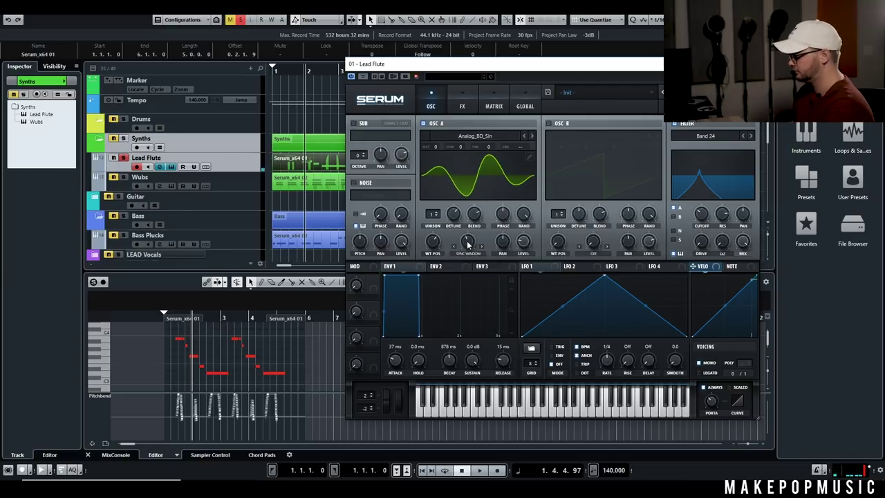
Audition the Band 24 filter on oscillator A by bypassing and restoring it and sweeping its cutoff and resonance
{"action": "left_click", "coordinate": [676, 126]}
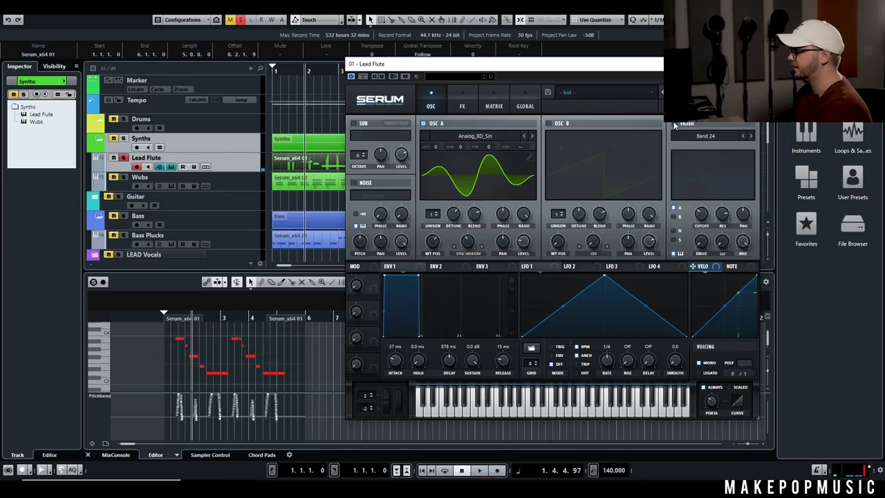
{"action": "left_click", "coordinate": [675, 125]}
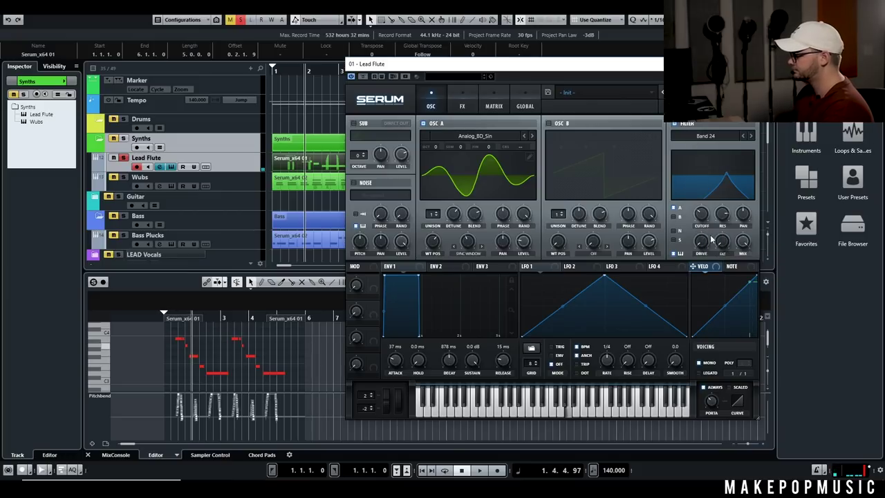
{"action": "left_click_drag", "start_coordinate": [702, 223], "coordinate": [706, 226]}
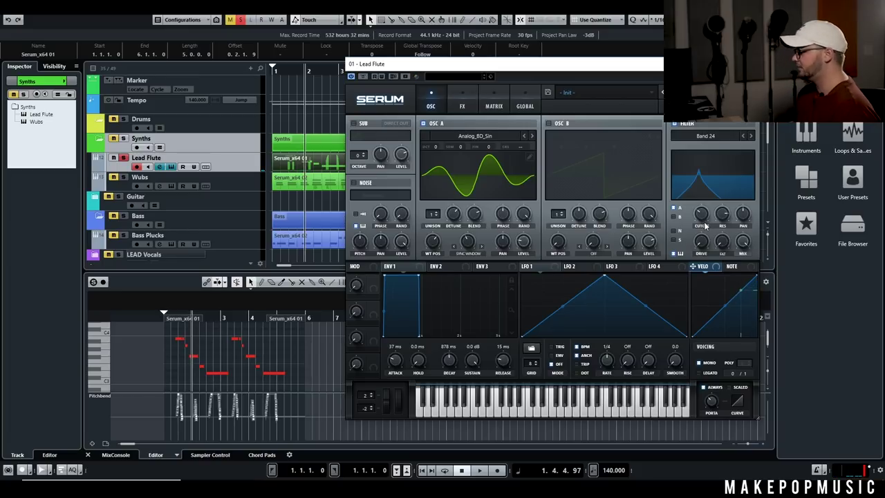
{"action": "mouse_move", "coordinate": [694, 251]}
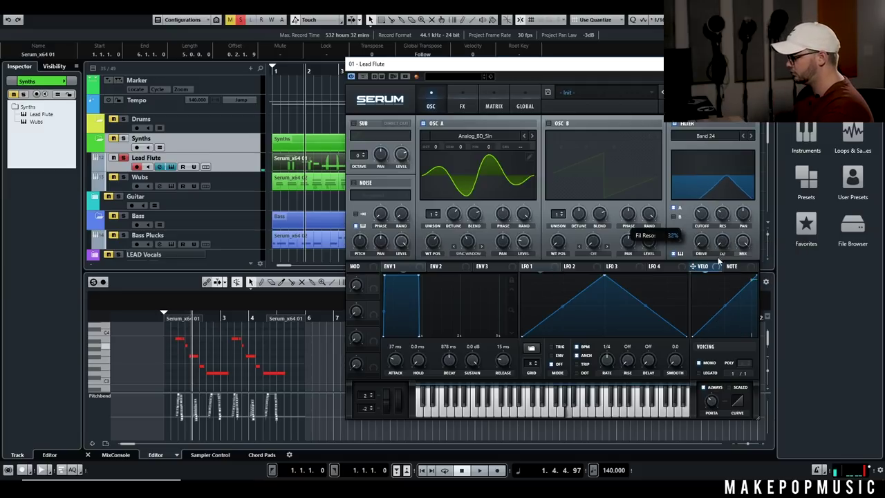
{"action": "left_click_drag", "start_coordinate": [722, 228], "coordinate": [721, 219]}
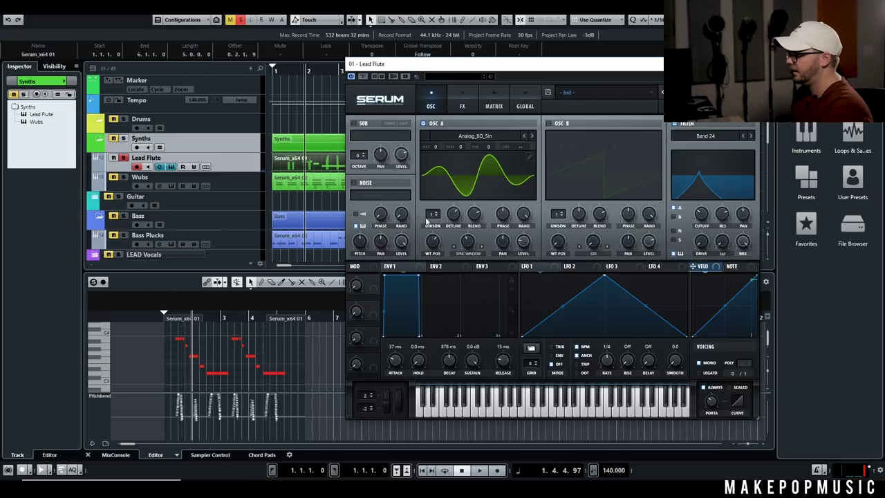
Turn the noise source back on and enable the distortion effect
{"action": "left_click", "coordinate": [354, 183]}
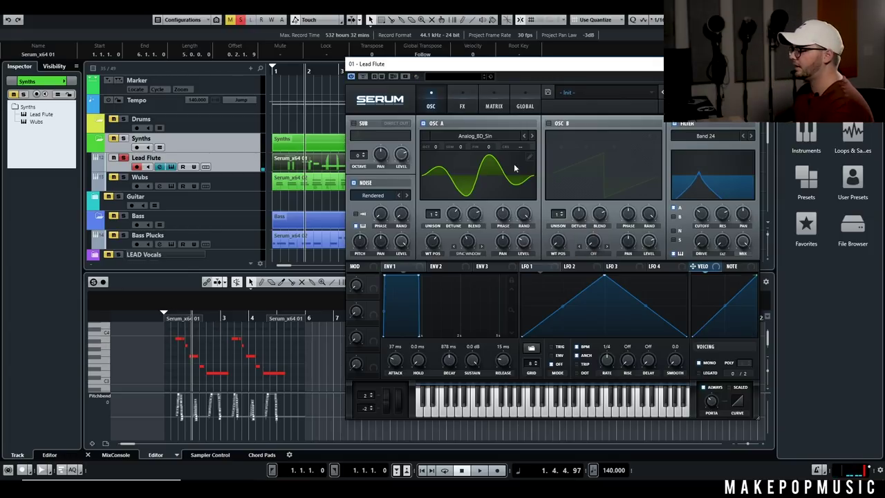
{"action": "left_click", "coordinate": [462, 104]}
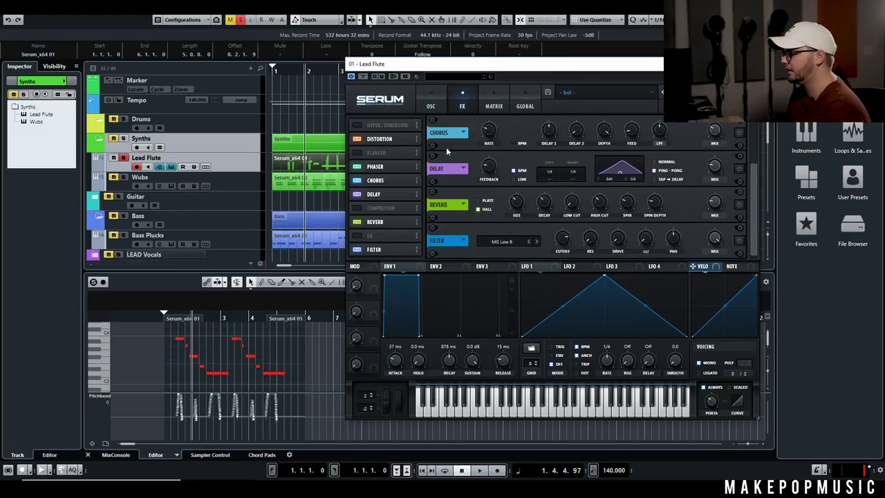
{"action": "scroll", "coordinate": [746, 181], "scroll_direction": "up", "scroll_amount": 5}
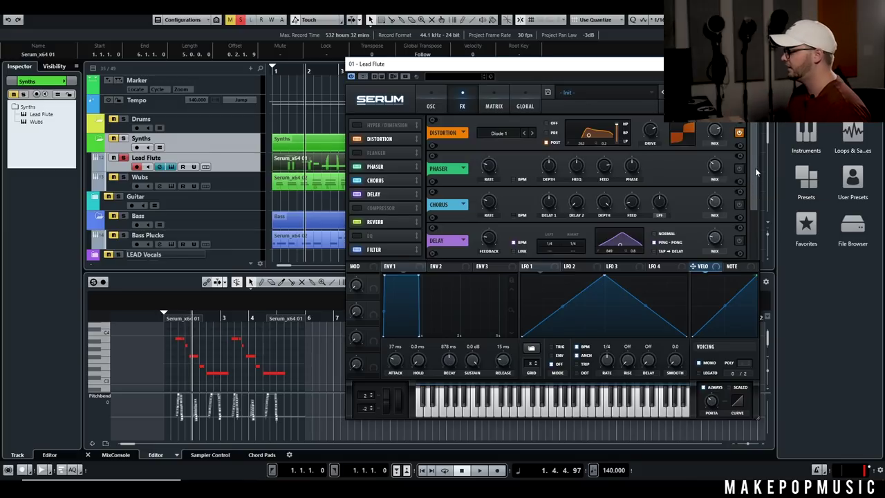
Turn the phaser, chorus, delay, reverb and filter effects back on one after another
{"action": "left_click_drag", "start_coordinate": [756, 170], "coordinate": [745, 254]}
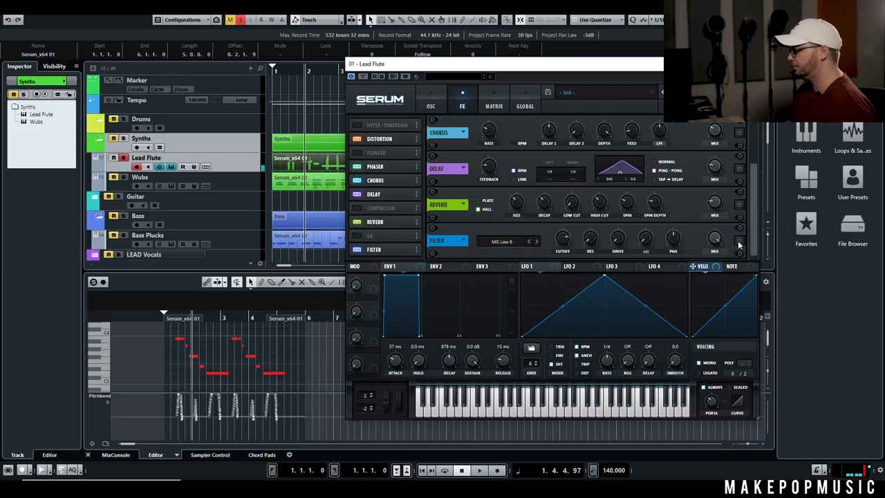
{"action": "left_click_drag", "start_coordinate": [756, 198], "coordinate": [754, 131]}
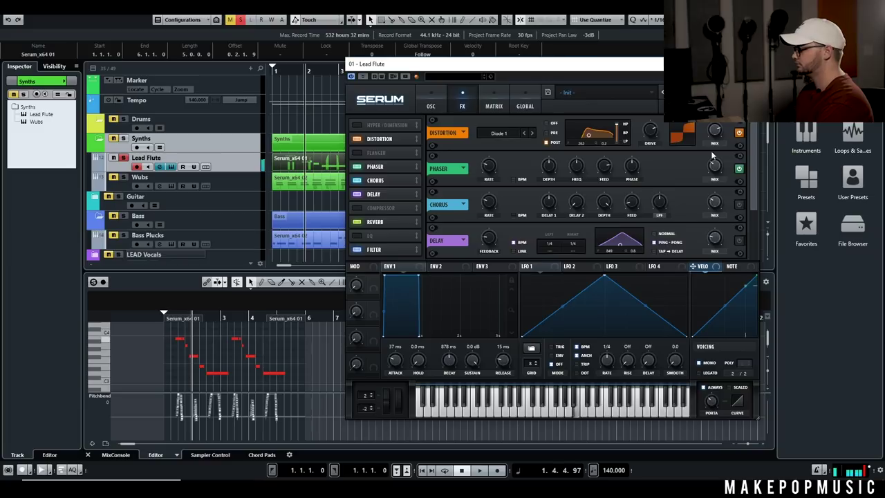
{"action": "scroll", "coordinate": [724, 166], "scroll_direction": "down", "scroll_amount": 5}
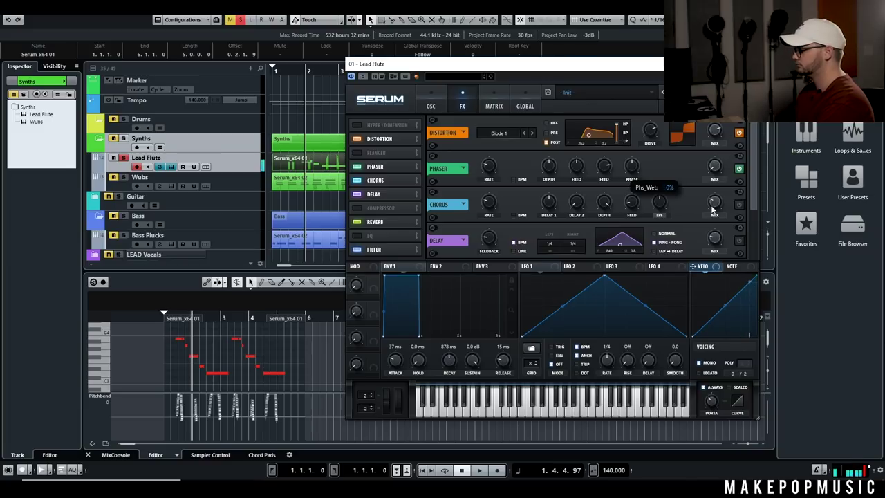
{"action": "left_click_drag", "start_coordinate": [753, 156], "coordinate": [752, 176]}
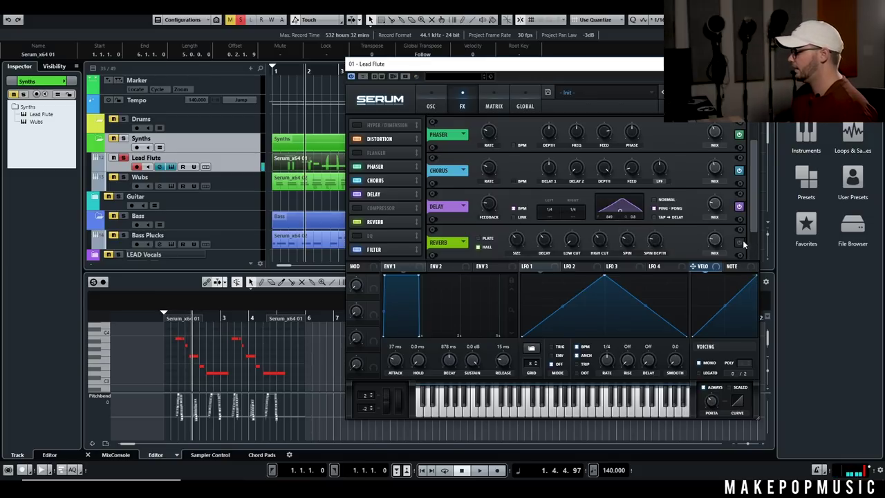
{"action": "scroll", "coordinate": [753, 222], "scroll_direction": "down", "scroll_amount": 1}
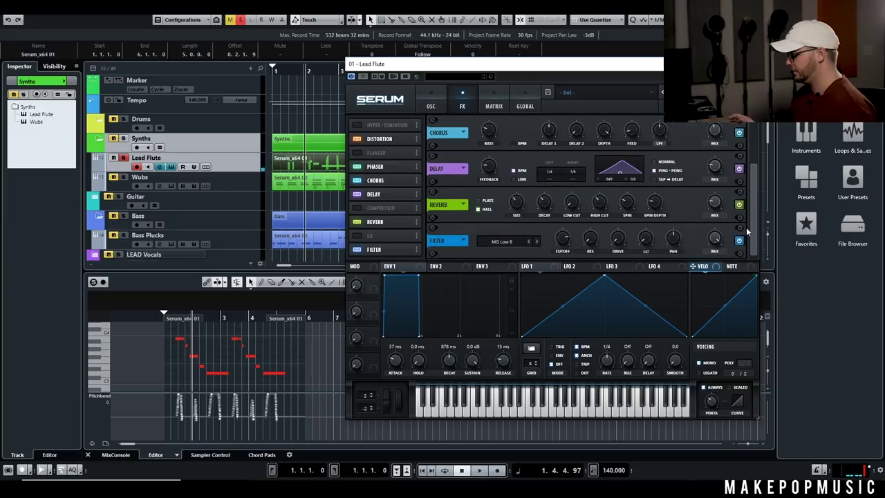
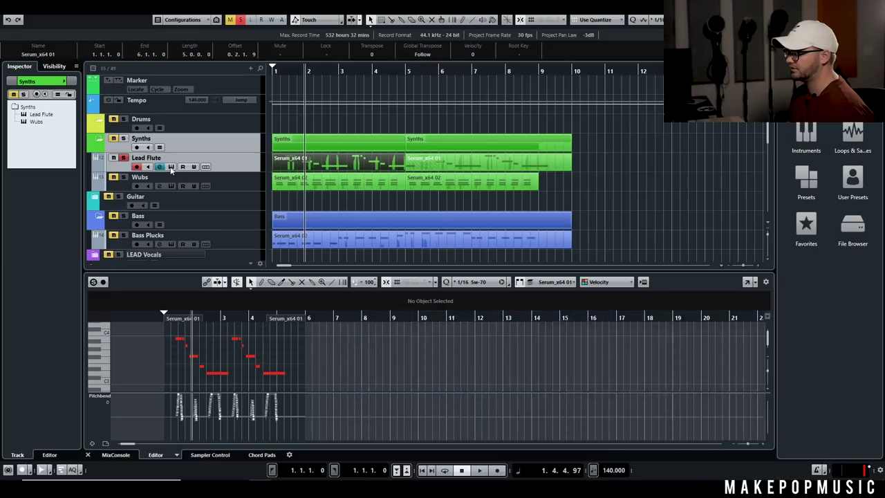
Open the channel settings of the Lead Flute track to reach its inserts
{"action": "left_click", "coordinate": [171, 166]}
{"action": "left_click", "coordinate": [159, 166]}
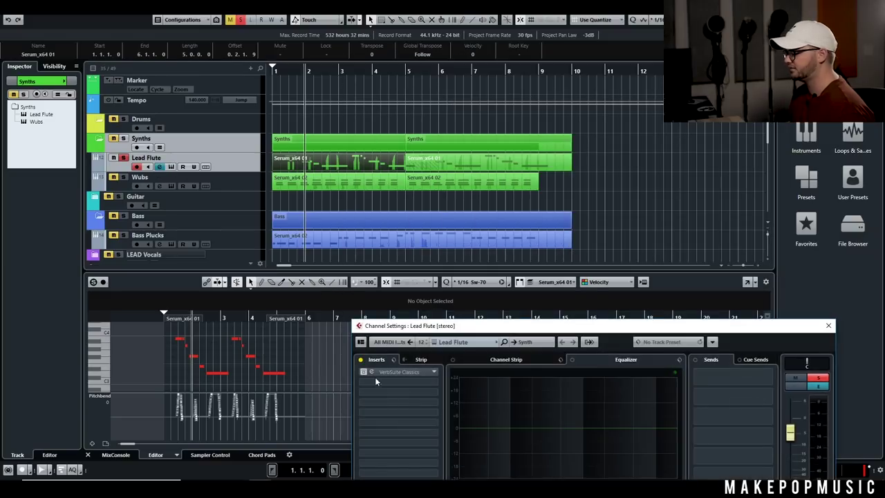
Enable the VerbSuite Classics reverb insert on the Lead Flute channel and compare the sound with it bypassed and active
{"action": "left_click", "coordinate": [404, 377]}
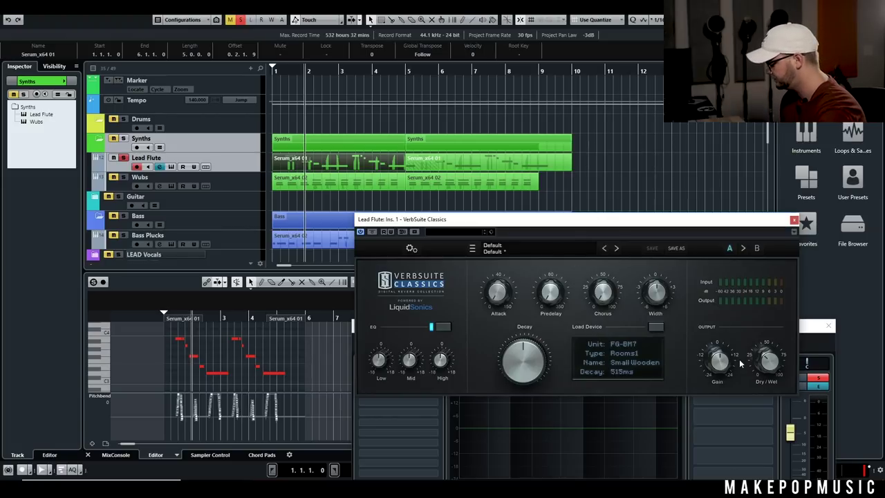
{"action": "key", "text": "space"}
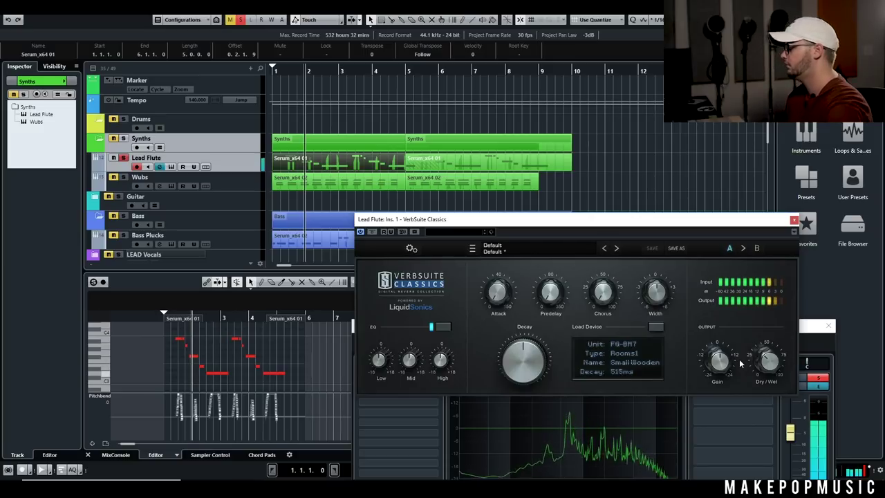
{"action": "left_click", "coordinate": [372, 232]}
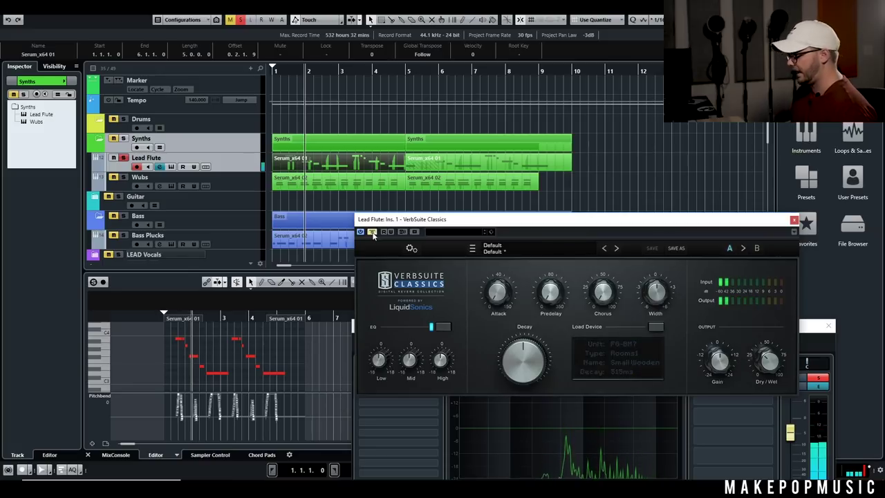
{"action": "left_click", "coordinate": [372, 232]}
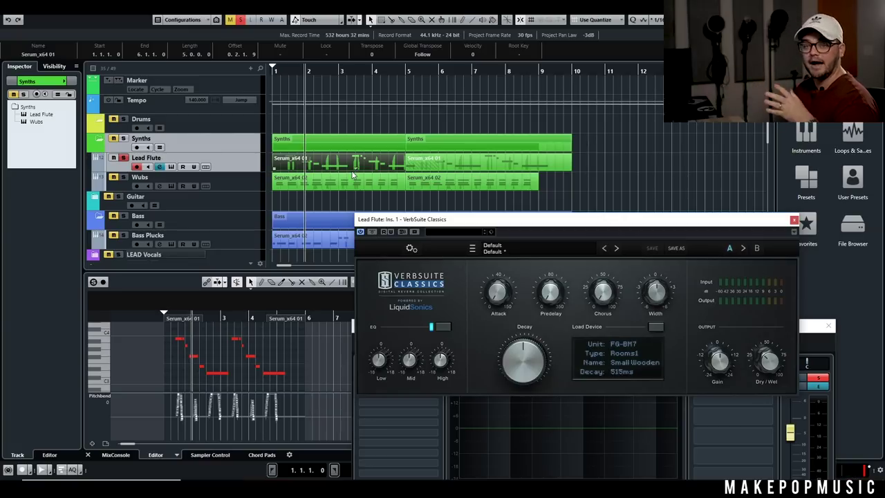
{"action": "left_click", "coordinate": [794, 220]}
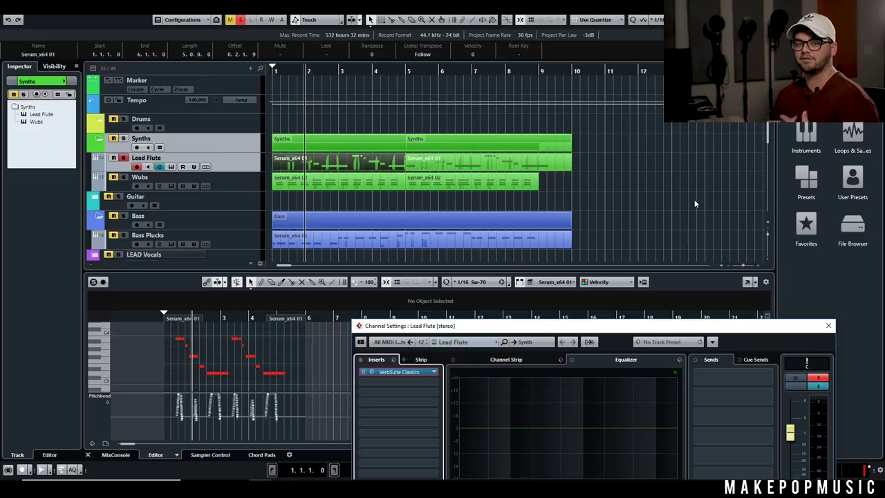
Solo the Wubs track instead of Lead Flute, open its Serum instrument and select the track for live playing
{"action": "left_click", "coordinate": [121, 196]}
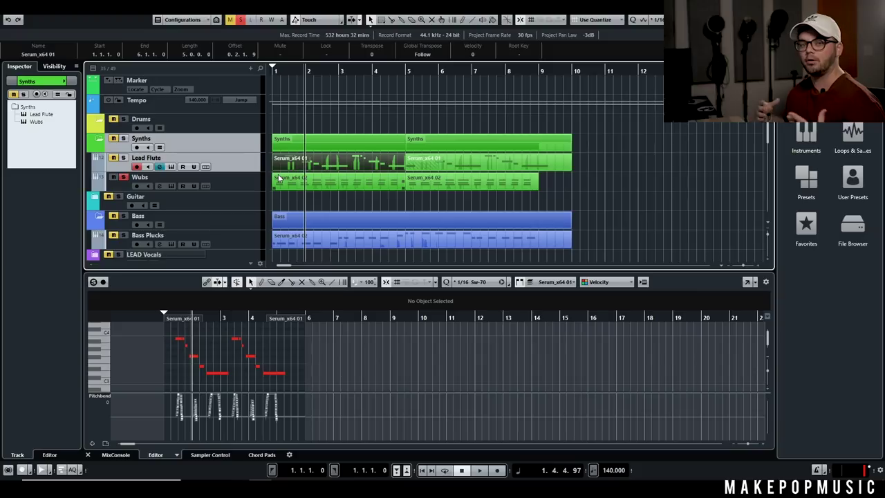
{"action": "key", "text": "ctrl+e"}
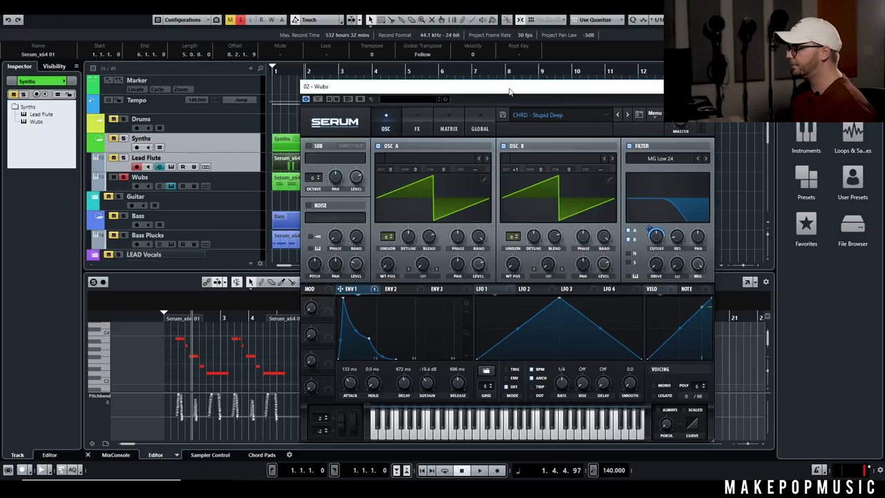
{"action": "left_click_drag", "start_coordinate": [510, 91], "coordinate": [593, 33]}
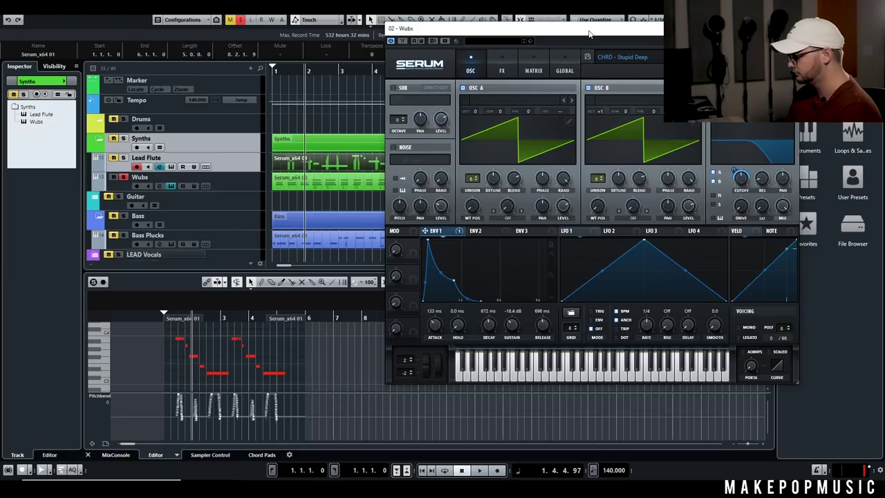
{"action": "left_click", "coordinate": [172, 181]}
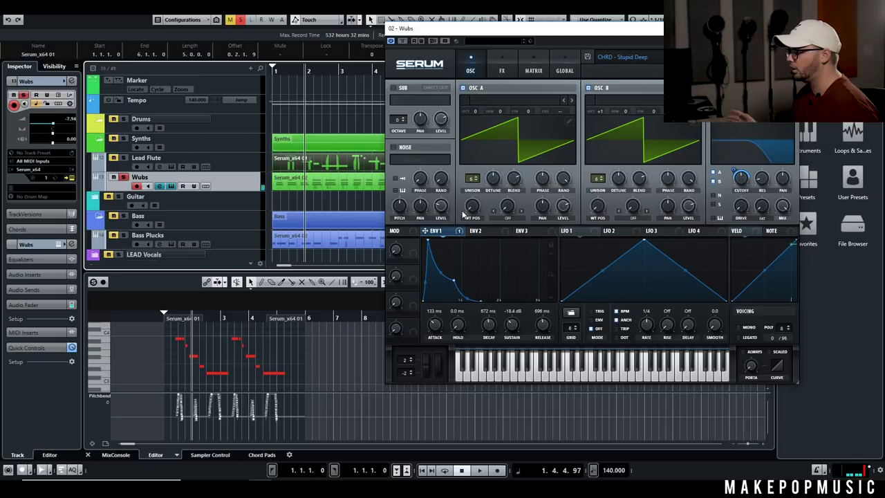
Reset the Wubs Serum patch to the Init preset and give oscillator A 7 unison voices
{"action": "left_click", "coordinate": [502, 137]}
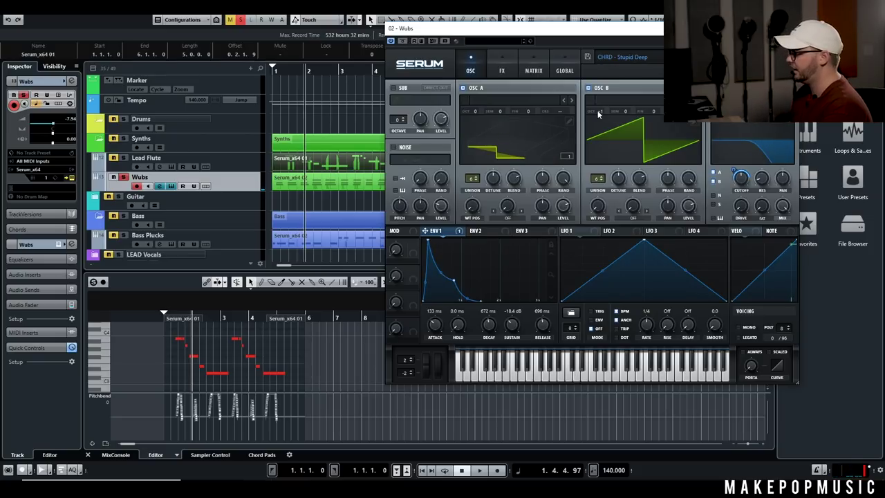
{"action": "left_click", "coordinate": [588, 88]}
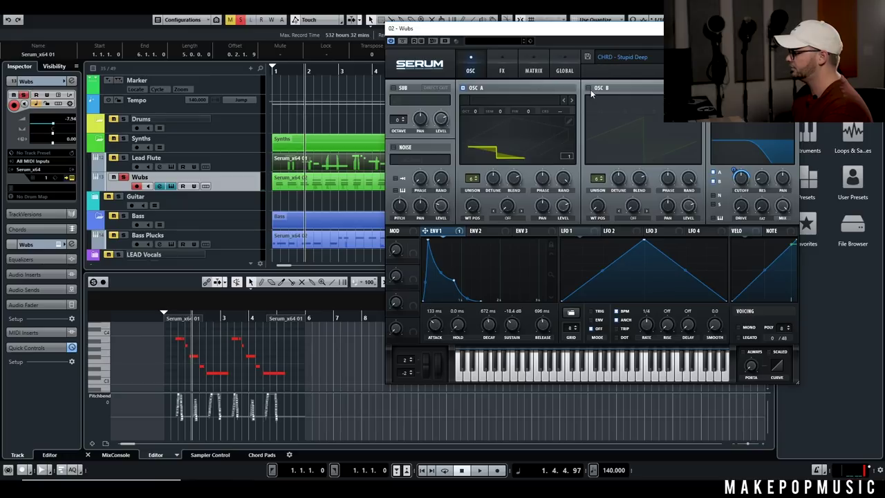
{"action": "left_click", "coordinate": [589, 88]}
{"action": "left_click", "coordinate": [741, 56]}
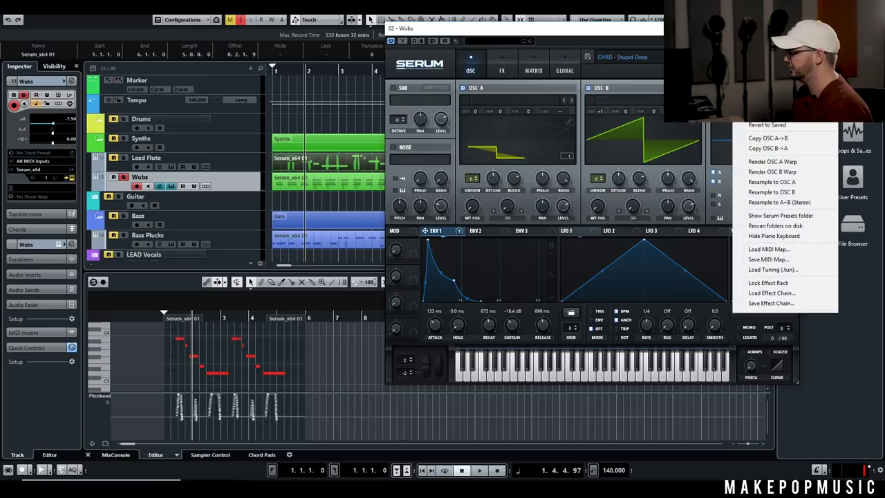
{"action": "left_click", "coordinate": [764, 114]}
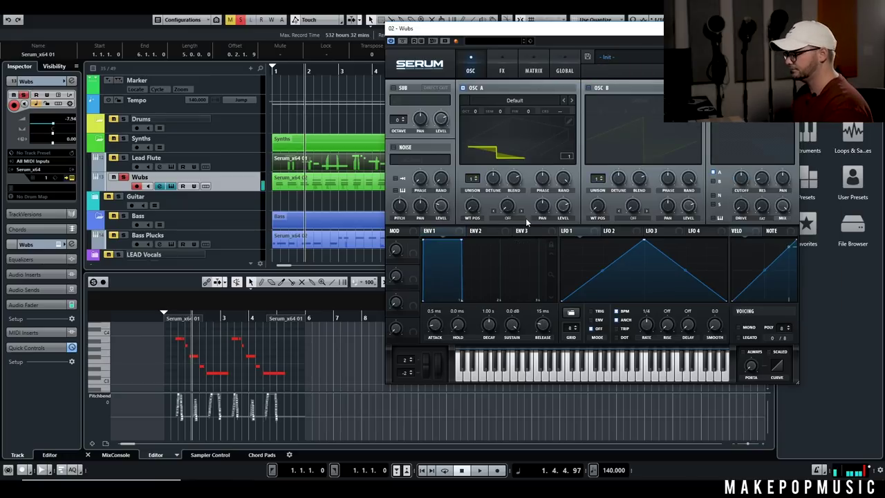
{"action": "left_click_drag", "start_coordinate": [472, 178], "coordinate": [489, 152]}
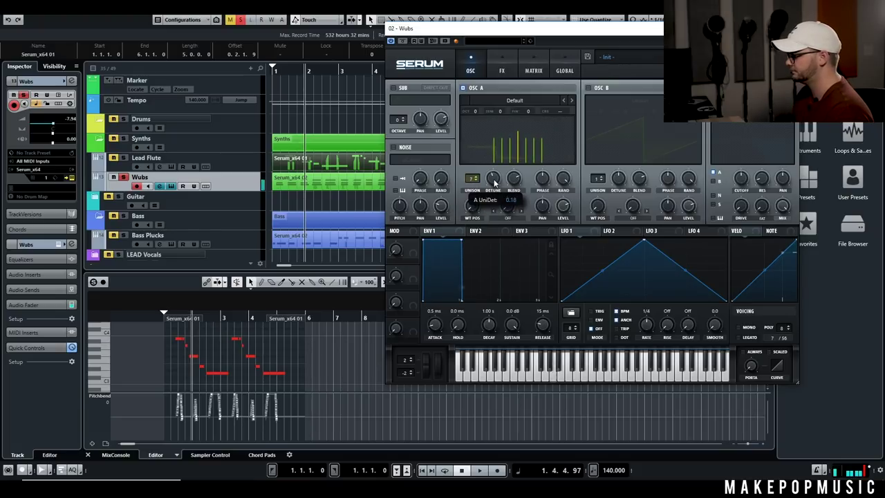
Shape Envelope 1 with about 113 ms attack, 682 ms decay and no sustain, and assign it to the filter cutoff
{"action": "left_click_drag", "start_coordinate": [426, 240], "coordinate": [444, 241]}
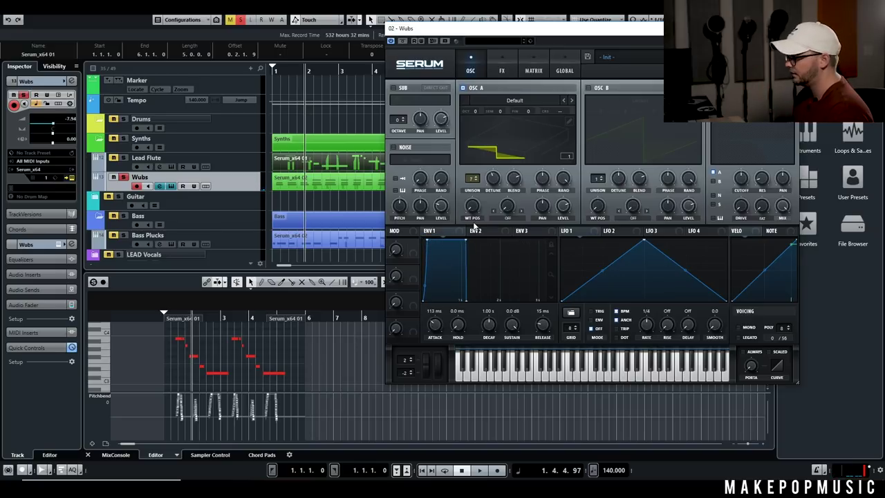
{"action": "left_click_drag", "start_coordinate": [464, 242], "coordinate": [451, 309]}
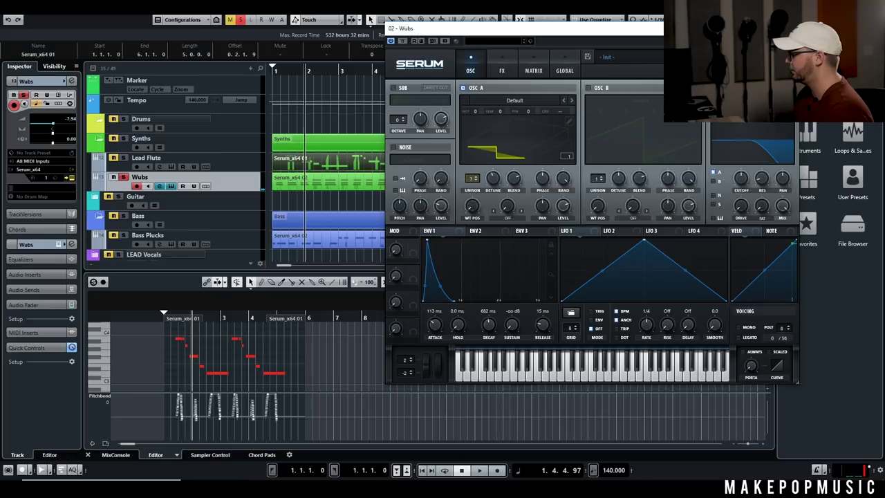
{"action": "left_click_drag", "start_coordinate": [459, 234], "coordinate": [739, 177]}
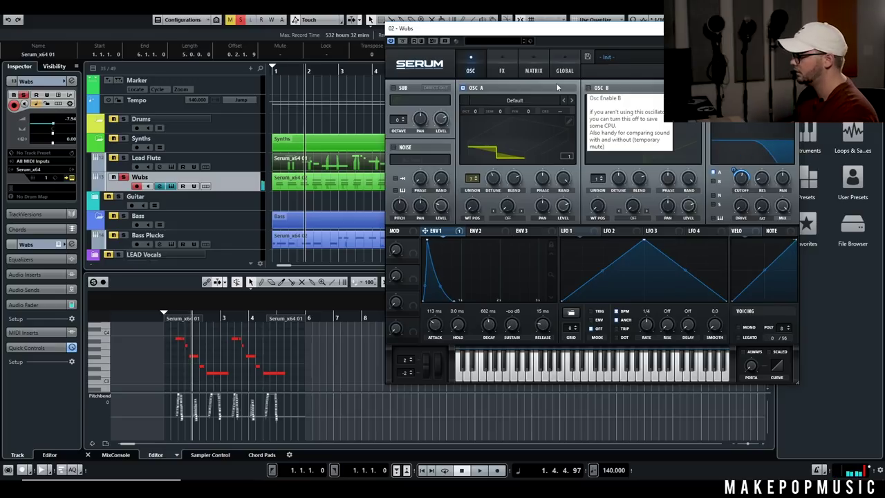
Enable oscillator B one octave up with 7 unison voices and route it through the filter
{"action": "left_click", "coordinate": [590, 88]}
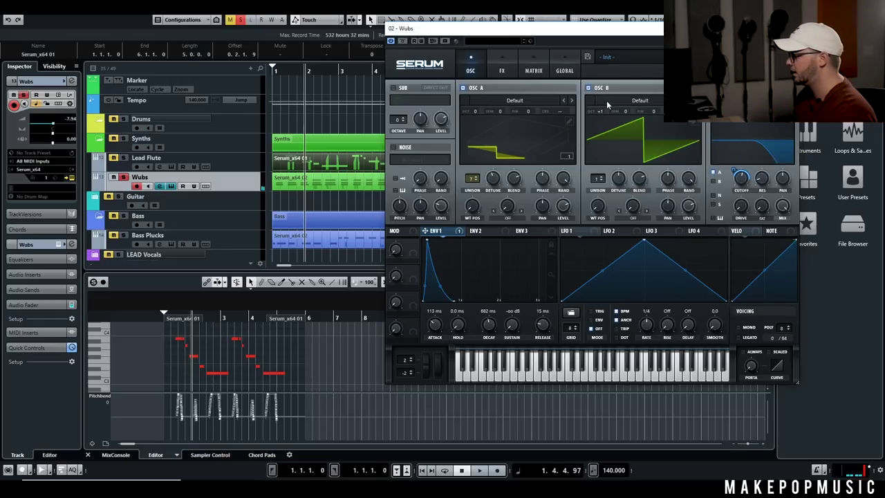
{"action": "left_click_drag", "start_coordinate": [599, 178], "coordinate": [599, 163]}
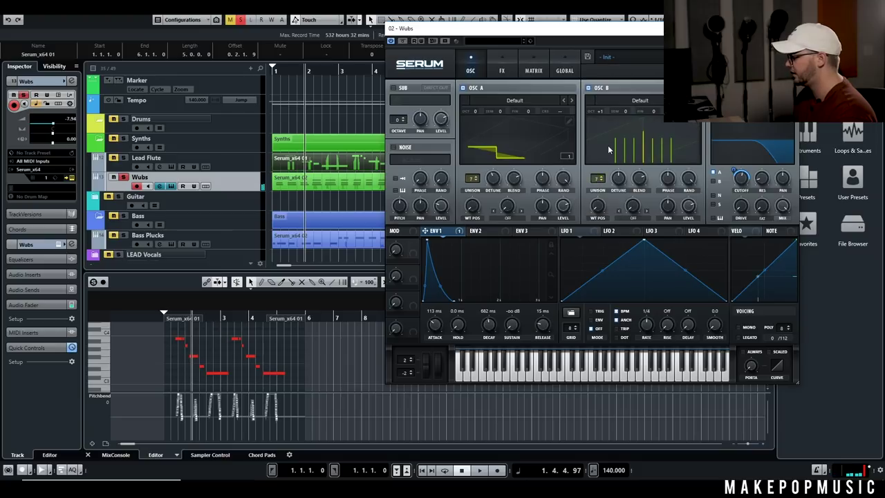
{"action": "left_click", "coordinate": [712, 181]}
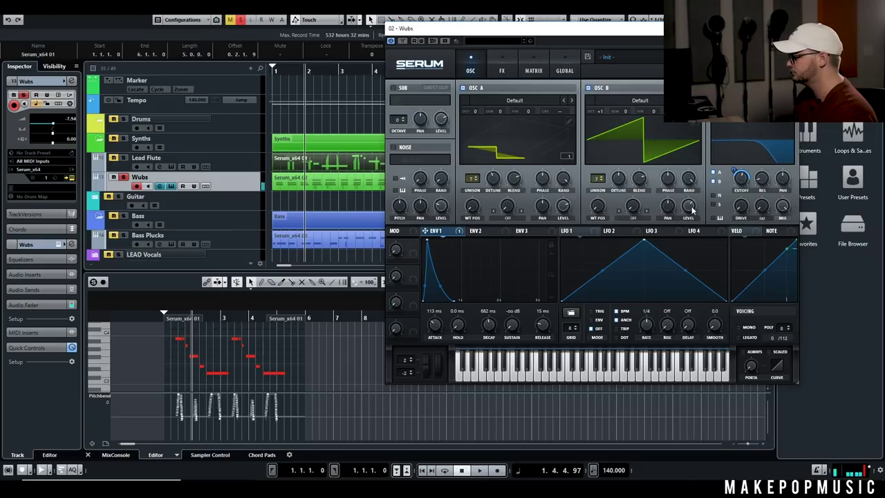
Add the sub oscillator through the filter as a square wave at octave 0, comparing the sound with and without it
{"action": "left_click", "coordinate": [393, 88]}
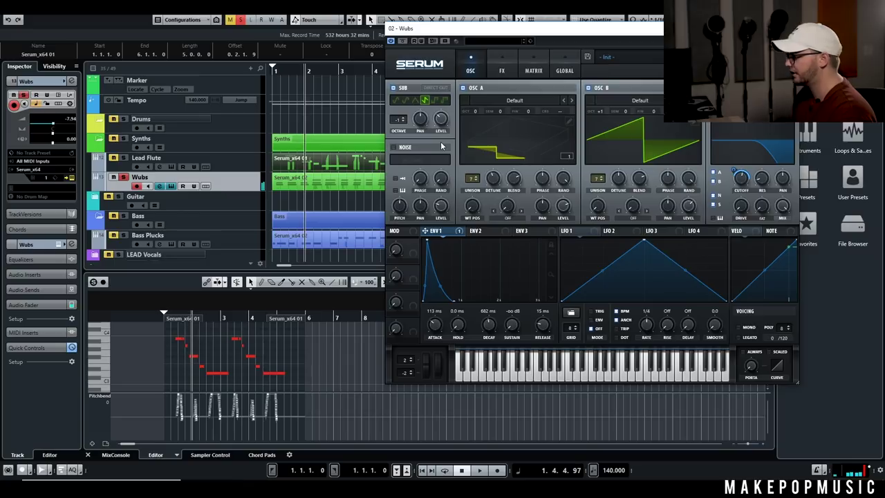
{"action": "left_click", "coordinate": [404, 119]}
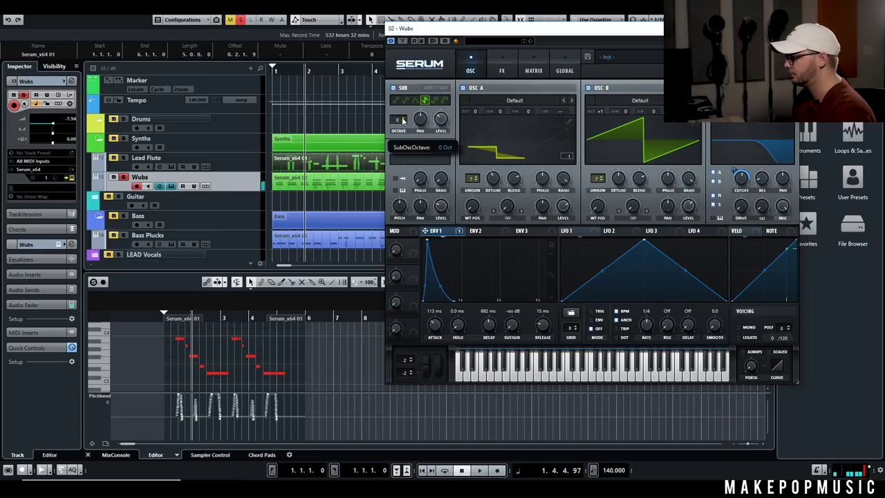
{"action": "left_click", "coordinate": [394, 90]}
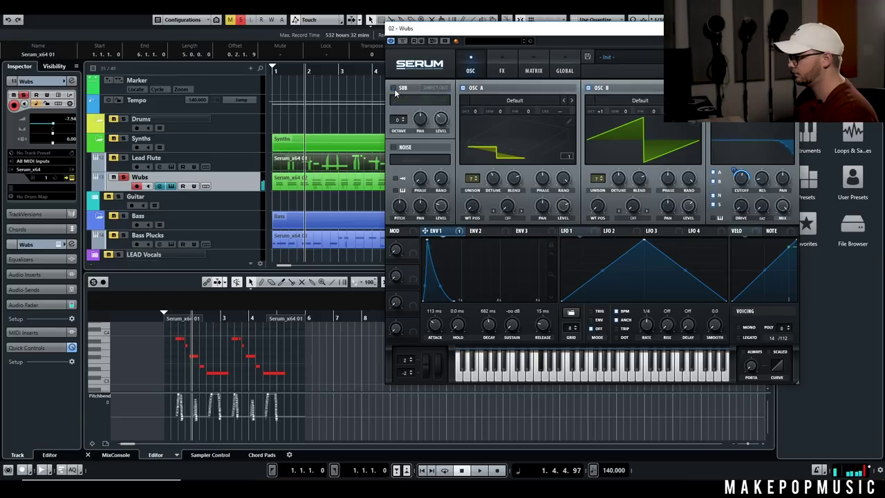
{"action": "left_click", "coordinate": [394, 90]}
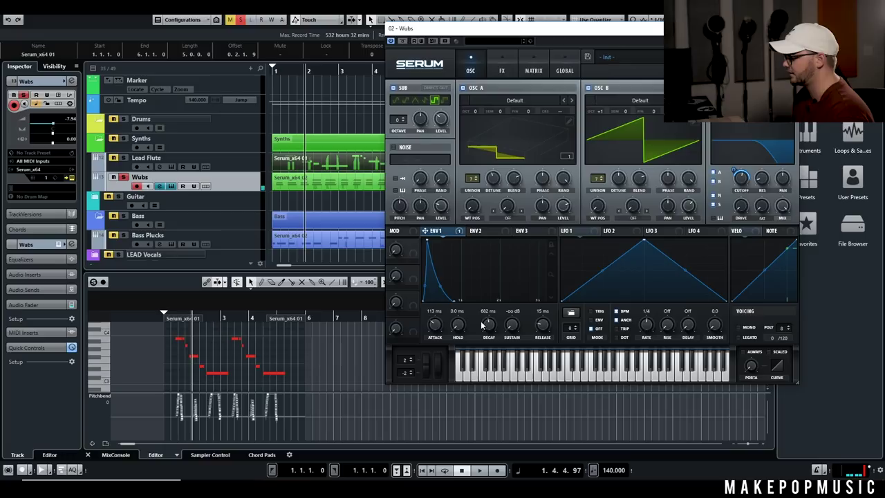
Enable the reverb effect in Hall mode for the Wubs patch
{"action": "left_click", "coordinate": [498, 70]}
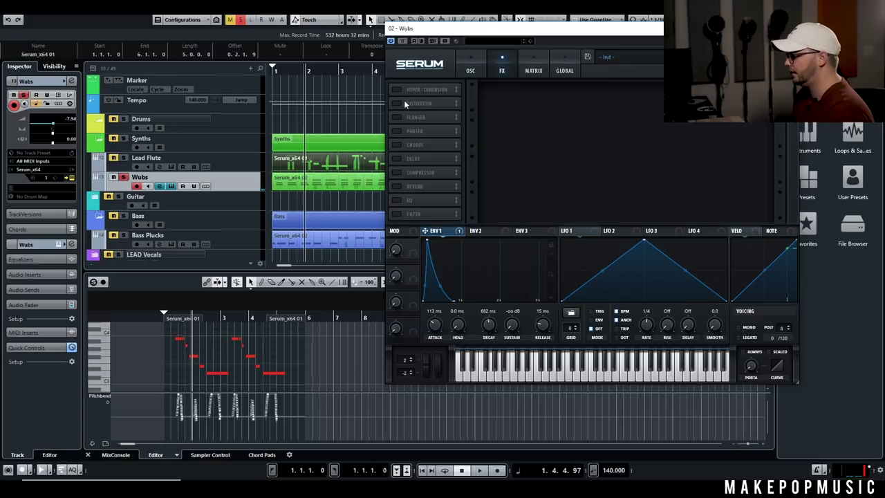
{"action": "left_click", "coordinate": [396, 186]}
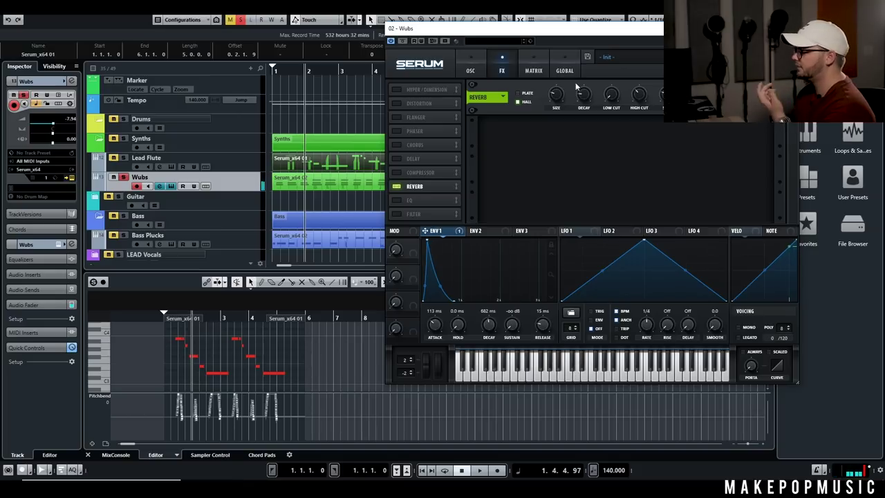
{"action": "mouse_move", "coordinate": [582, 94]}
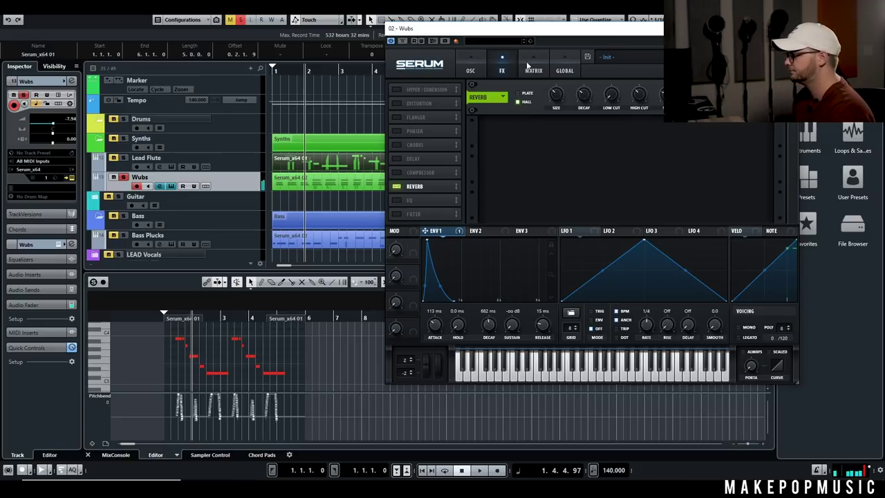
Set Envelope 1's decay to about 982 ms and its attack to about 297 ms
{"action": "left_click", "coordinate": [470, 69]}
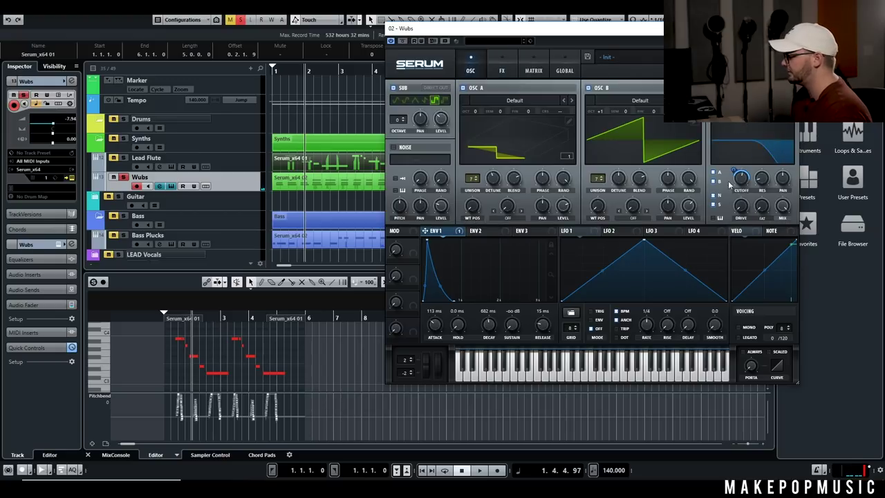
{"action": "left_click_drag", "start_coordinate": [444, 289], "coordinate": [528, 281]}
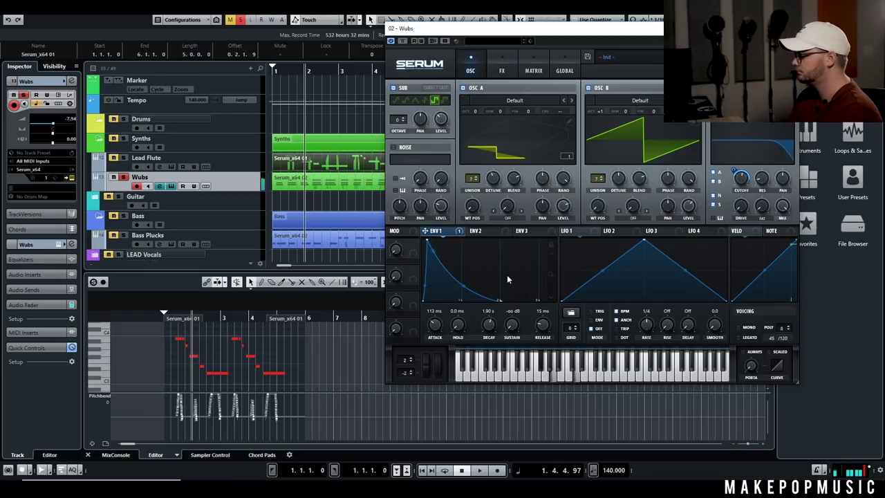
{"action": "left_click_drag", "start_coordinate": [488, 330], "coordinate": [488, 342]}
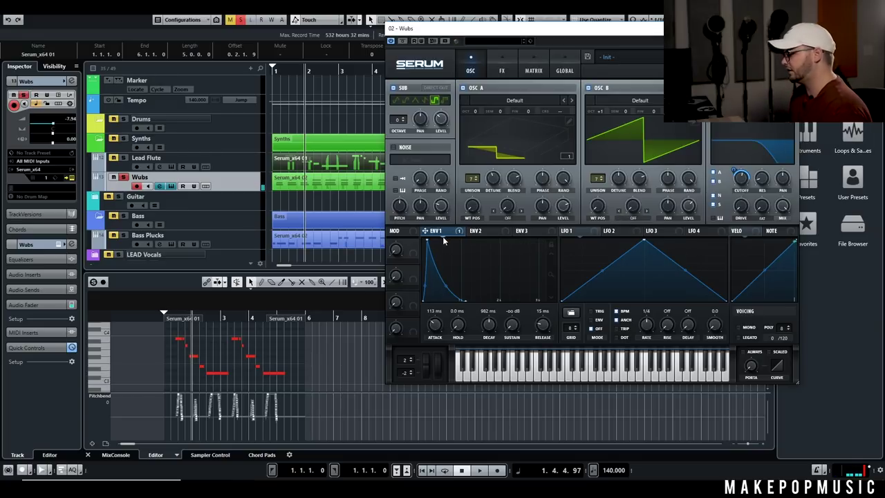
{"action": "mouse_move", "coordinate": [450, 237]}
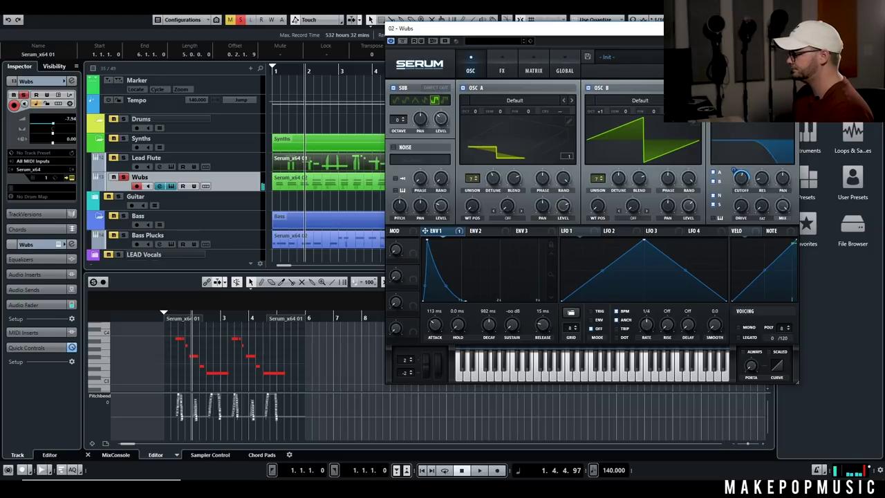
{"action": "left_click_drag", "start_coordinate": [425, 241], "coordinate": [444, 241]}
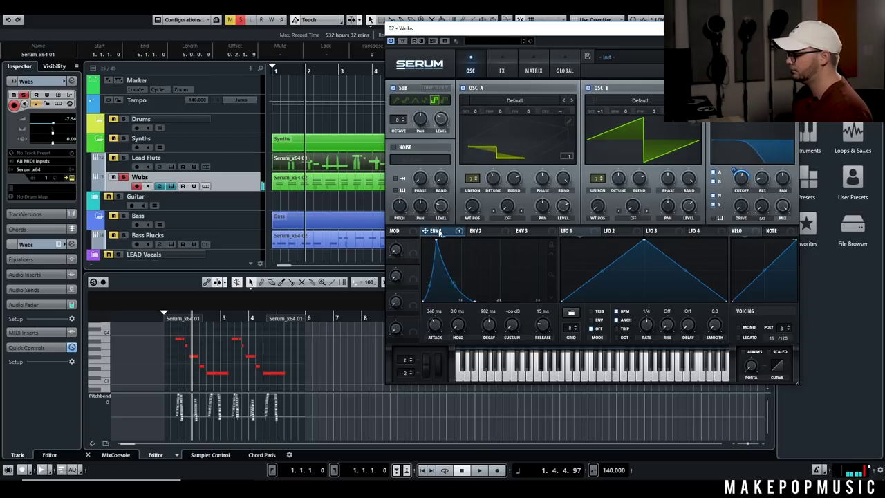
{"action": "mouse_move", "coordinate": [436, 240]}
{"action": "left_mouse_down"}
{"action": "mouse_move", "coordinate": [424, 240]}
{"action": "mouse_move", "coordinate": [445, 242]}
{"action": "left_mouse_up"}
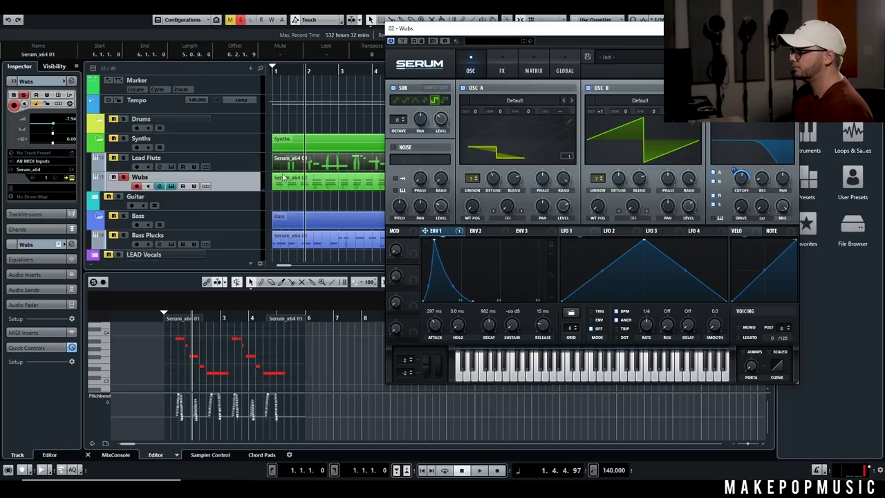
Open the first Wubs MIDI part in the note editor and examine its whole chord pattern
{"action": "left_click", "coordinate": [285, 178]}
{"action": "key", "text": "h"}
{"action": "key", "text": "h"}
{"action": "key", "text": "h"}
{"action": "key", "text": "h"}
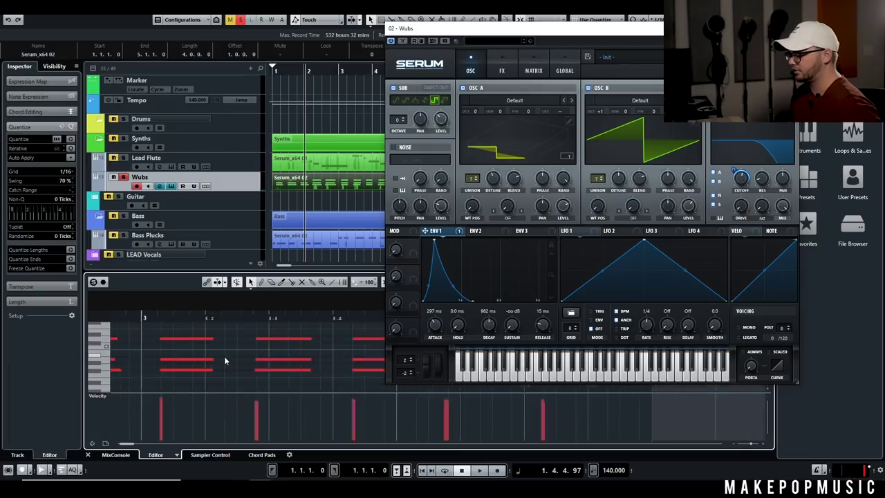
{"action": "key", "text": "g"}
{"action": "key", "text": "g"}
{"action": "key", "text": "g"}
{"action": "key", "text": "g"}
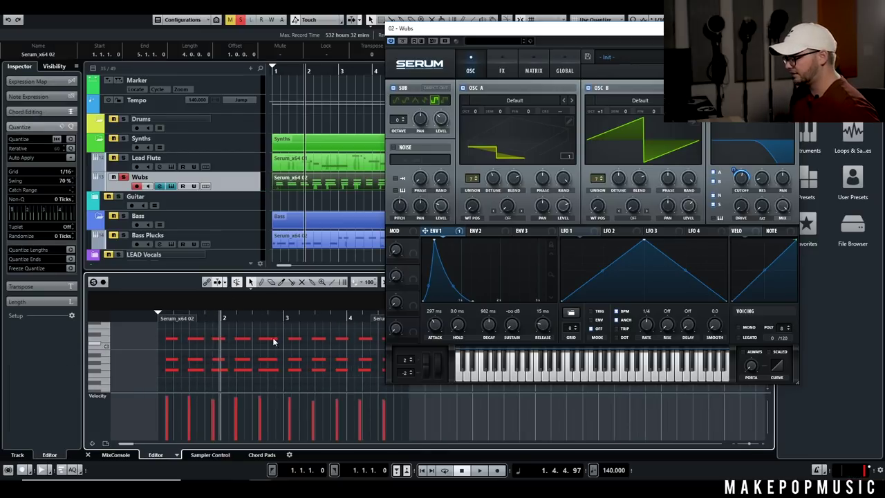
Set Envelope 1's attack to about 127 ms and play the Wubs part from the start to hear it
{"action": "left_click", "coordinate": [279, 71]}
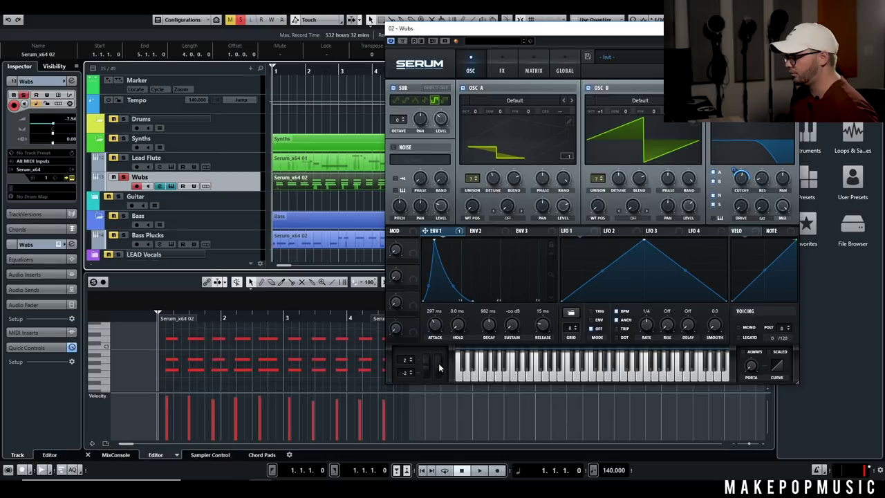
{"action": "left_click_drag", "start_coordinate": [438, 329], "coordinate": [437, 334]}
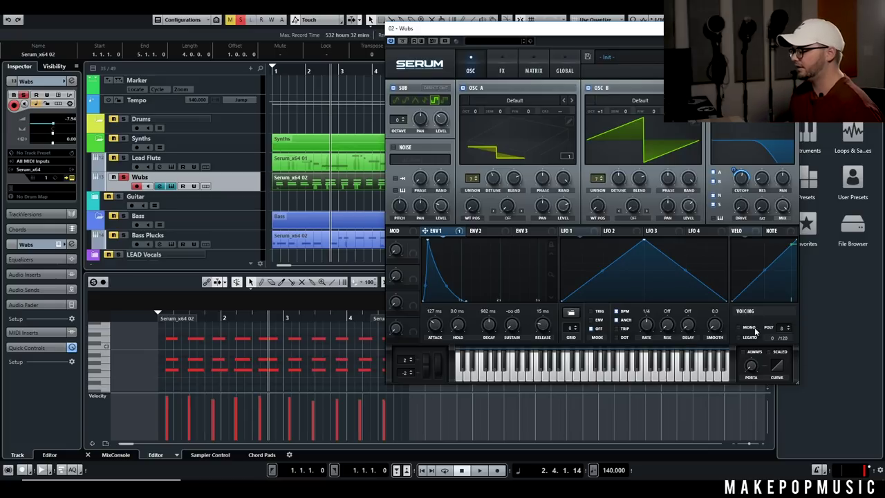
{"action": "left_click", "coordinate": [273, 64]}
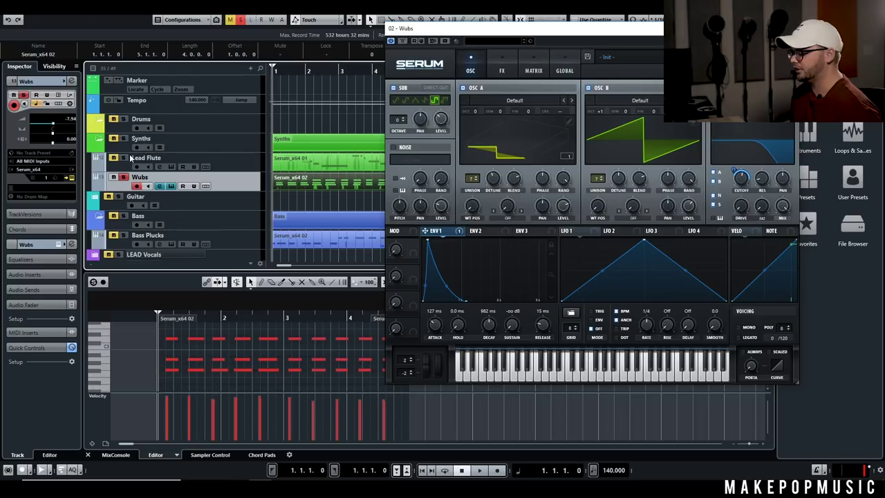
{"action": "key", "text": "space"}
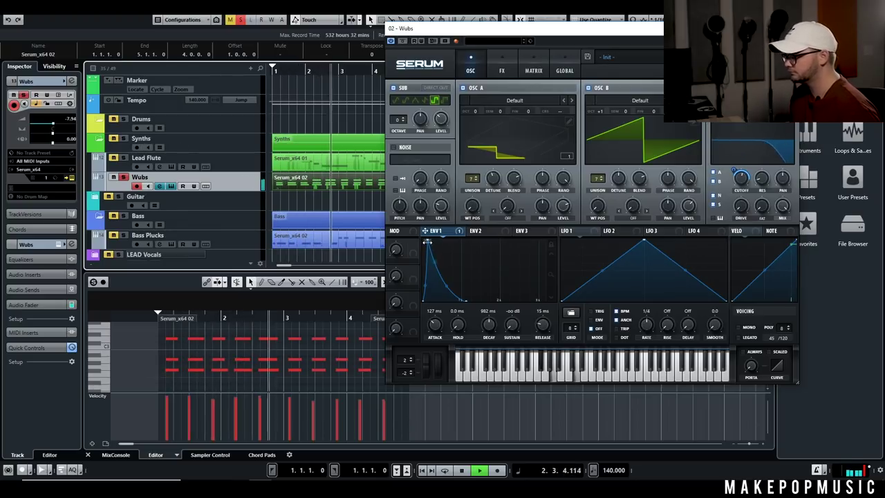
{"action": "key", "text": "space"}
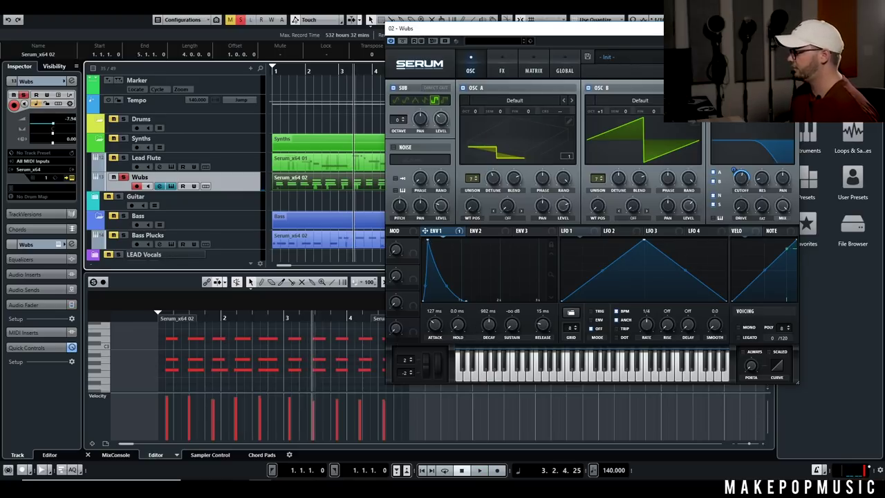
{"action": "left_click", "coordinate": [170, 186]}
{"action": "left_click", "coordinate": [171, 186]}
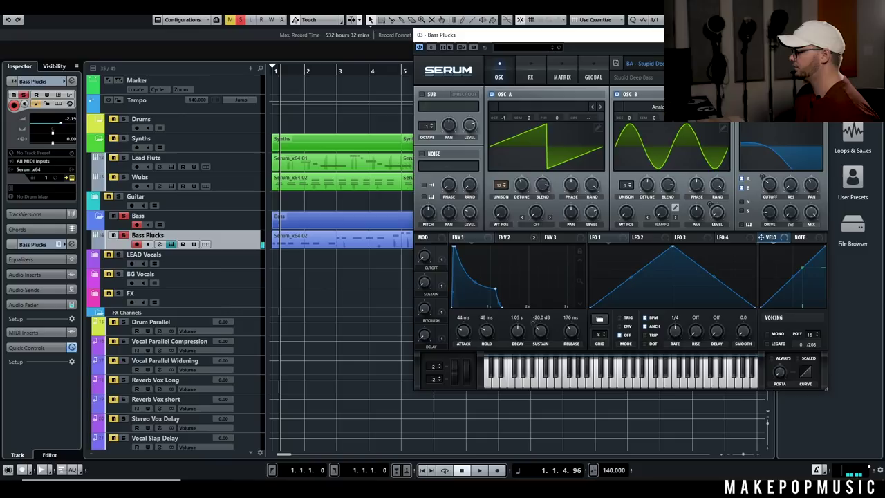
Strip back the Bass Plucks patch by switching off oscillator B and bypassing the compressor, delay and EQ effects
{"action": "left_click", "coordinate": [617, 94]}
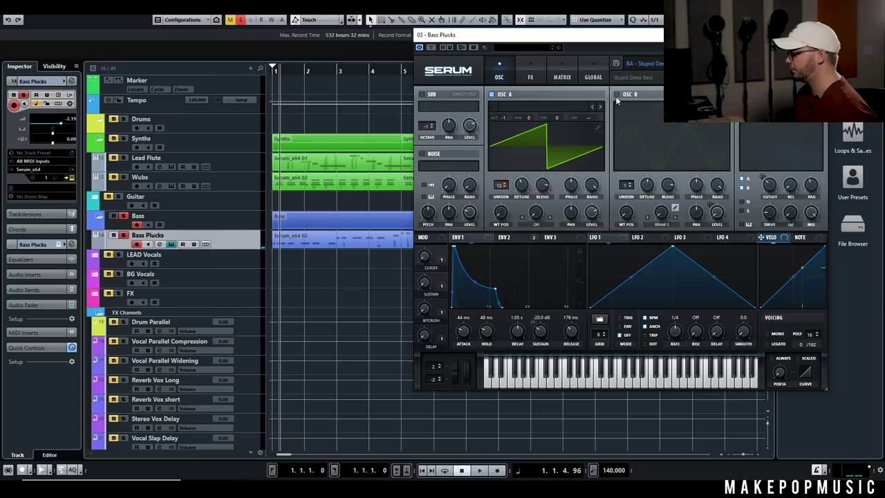
{"action": "left_click", "coordinate": [530, 73]}
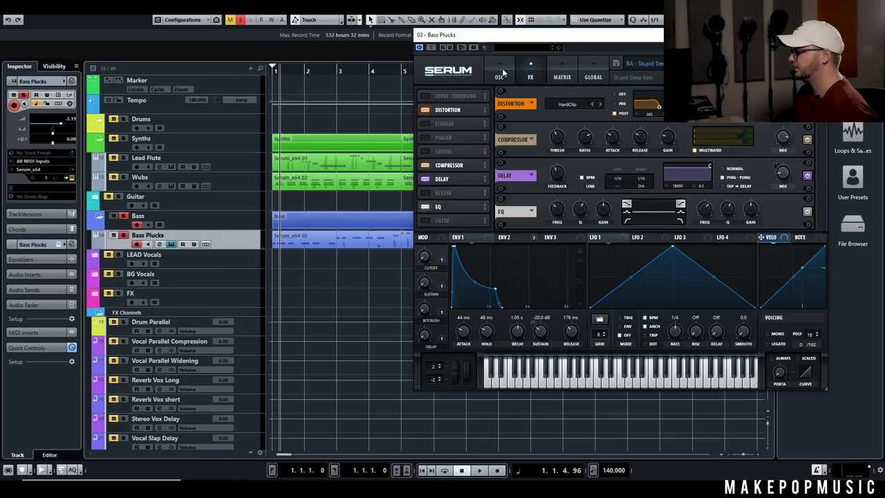
{"action": "left_click", "coordinate": [807, 141]}
{"action": "left_click", "coordinate": [807, 174]}
{"action": "left_click", "coordinate": [807, 212]}
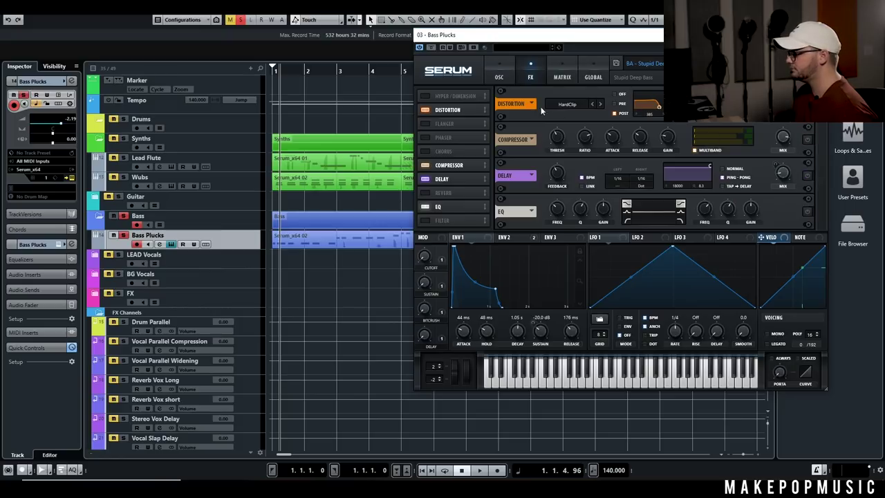
{"action": "left_click", "coordinate": [499, 64]}
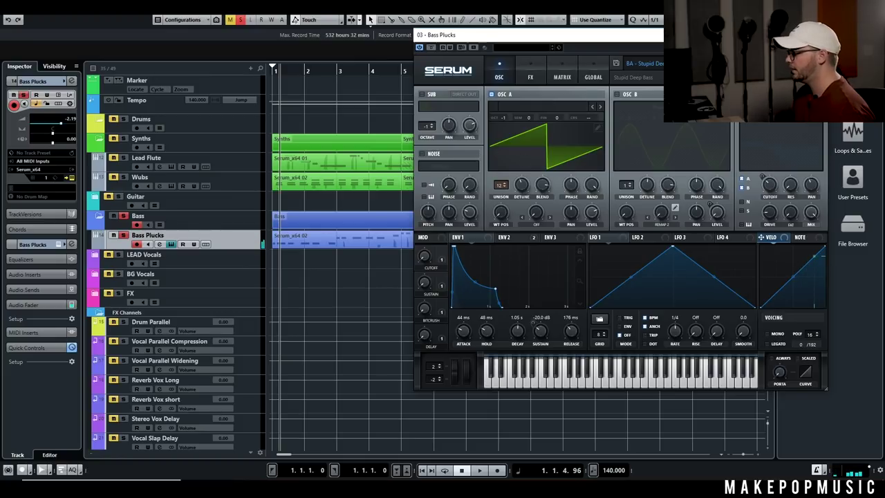
Switch the Bass Plucks filter back on and examine how Envelope 2 modulates its cutoff
{"action": "left_click", "coordinate": [744, 94]}
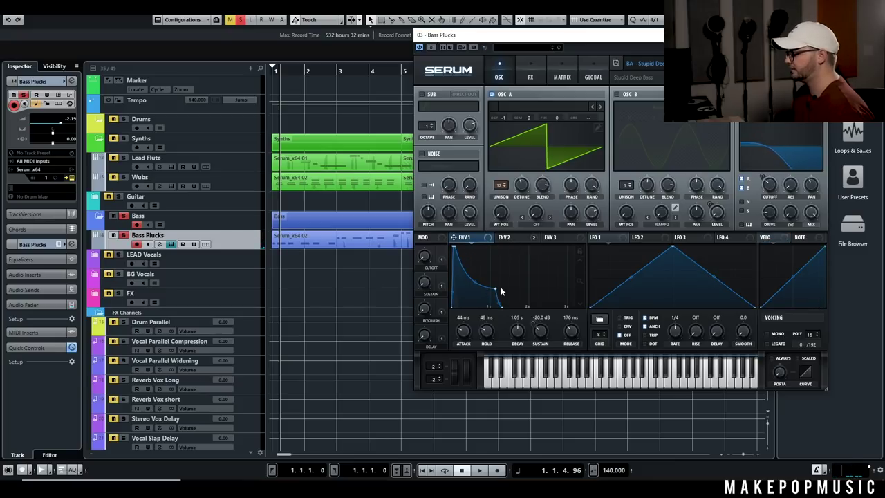
{"action": "left_click", "coordinate": [509, 240]}
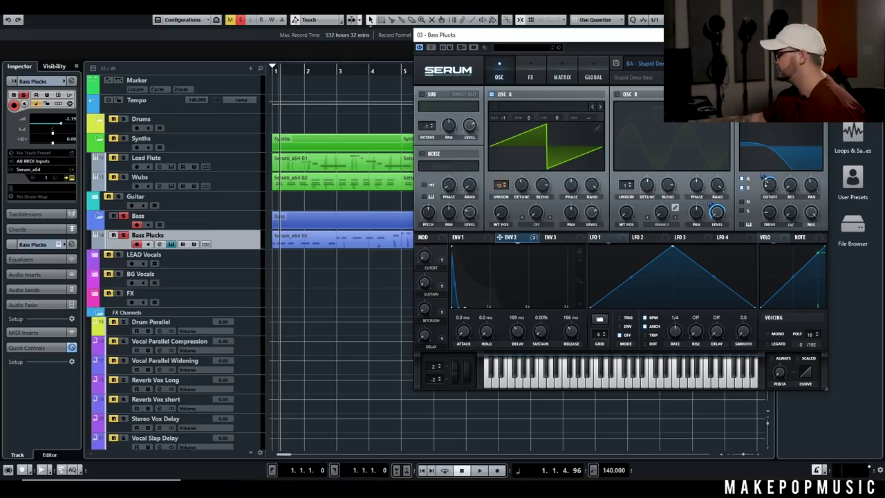
{"action": "mouse_move", "coordinate": [765, 183]}
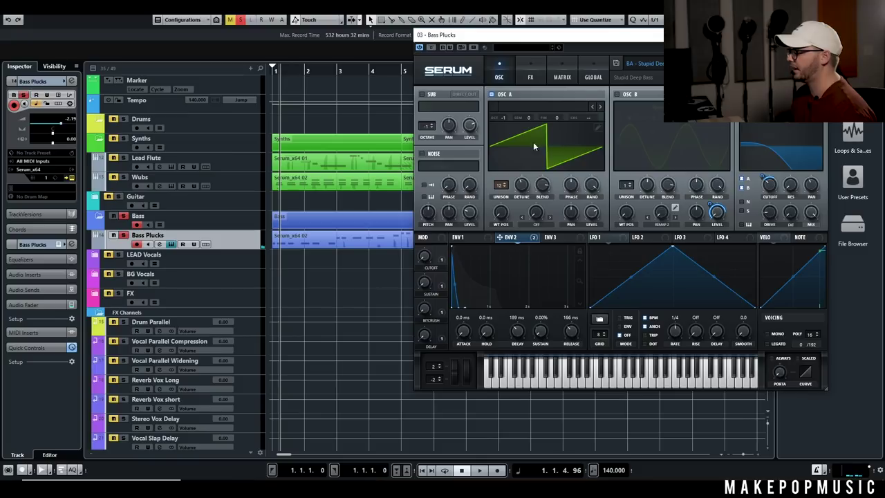
Re-enable oscillator B and compare the sound with and without oscillator A while viewing Envelopes 1 and 2
{"action": "left_click", "coordinate": [617, 95]}
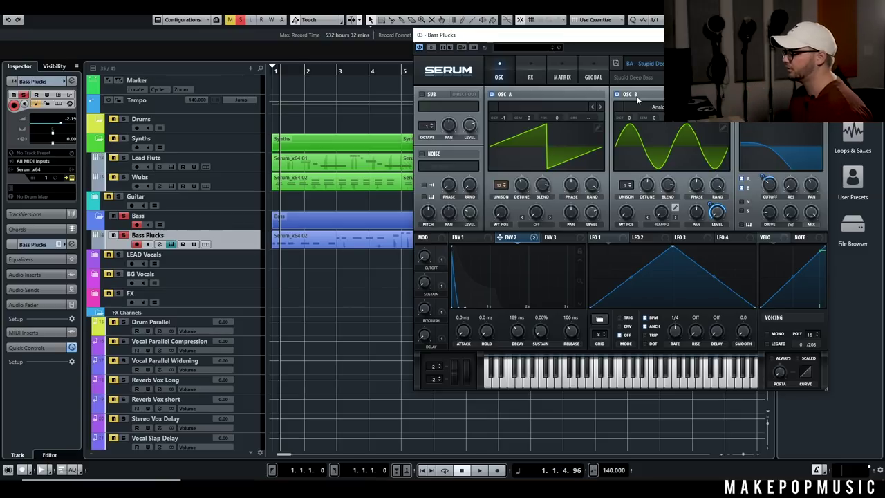
{"action": "left_click", "coordinate": [488, 240]}
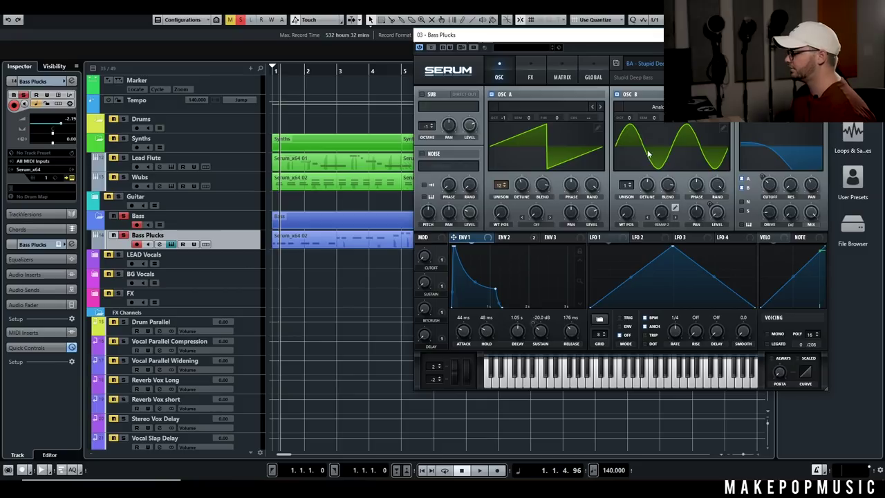
{"action": "left_click", "coordinate": [491, 94]}
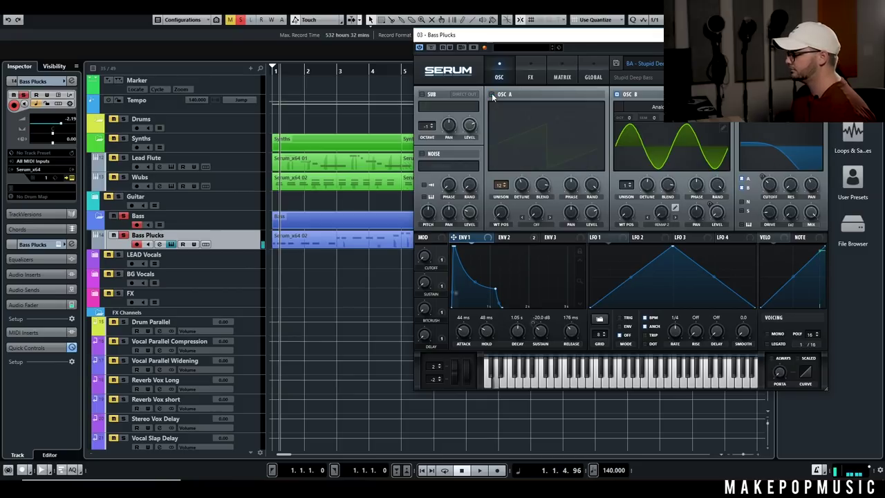
{"action": "left_click", "coordinate": [492, 94]}
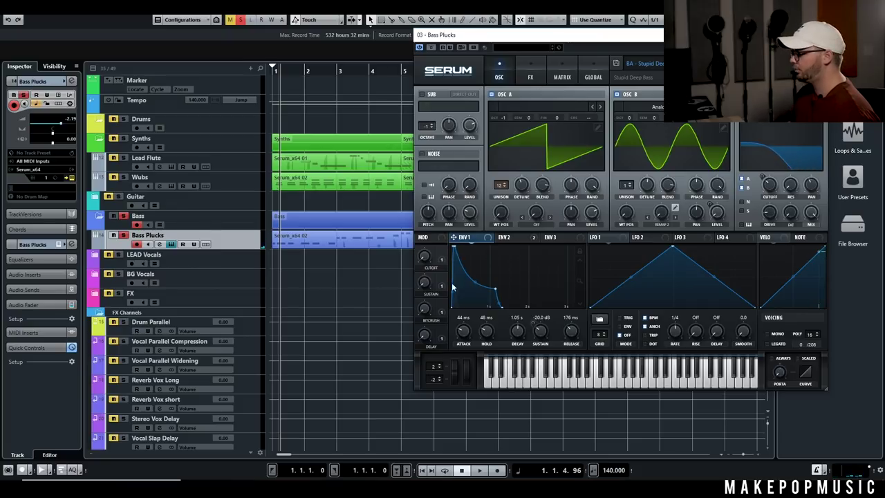
{"action": "left_click", "coordinate": [529, 239]}
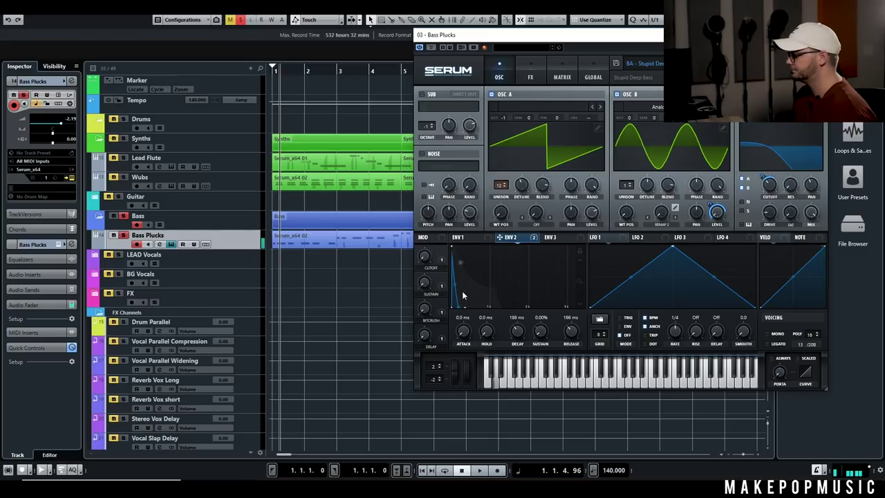
{"action": "left_click", "coordinate": [492, 94]}
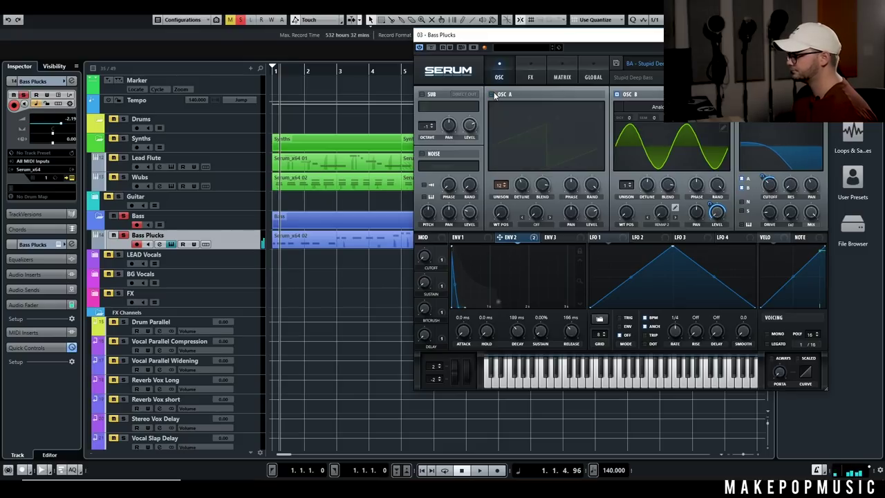
{"action": "left_click", "coordinate": [492, 94]}
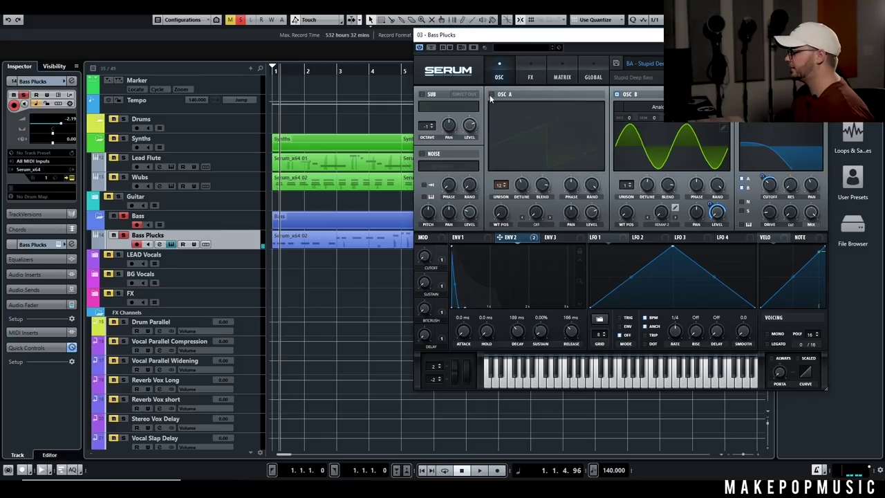
Re-enable the compressor and delay effects on the Bass Plucks patch, checking the compressor's attack and threshold
{"action": "left_click", "coordinate": [529, 78]}
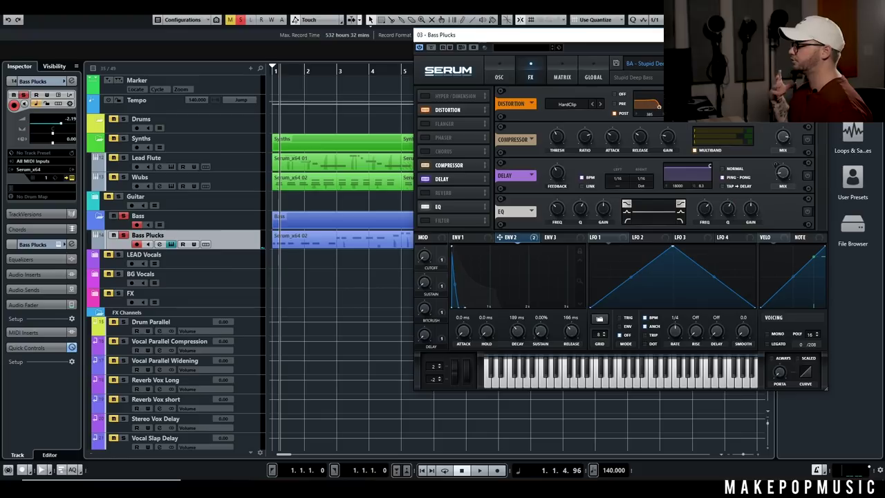
{"action": "left_click", "coordinate": [808, 140]}
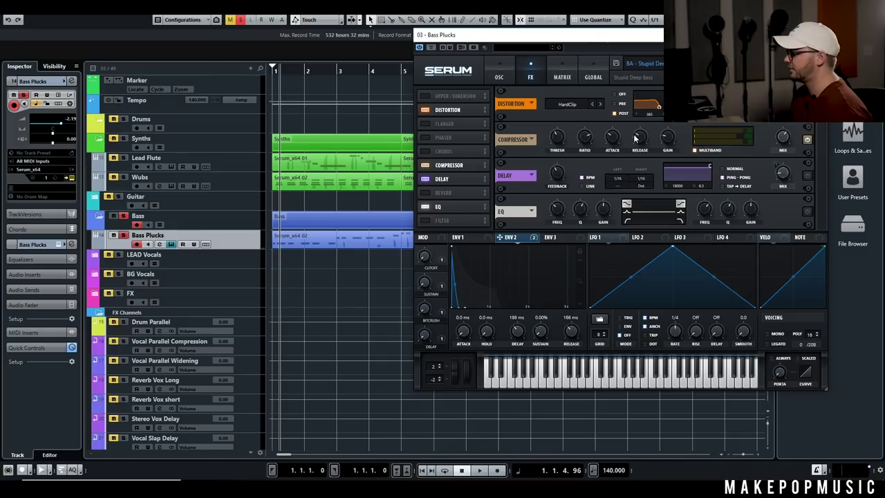
{"action": "mouse_move", "coordinate": [616, 138]}
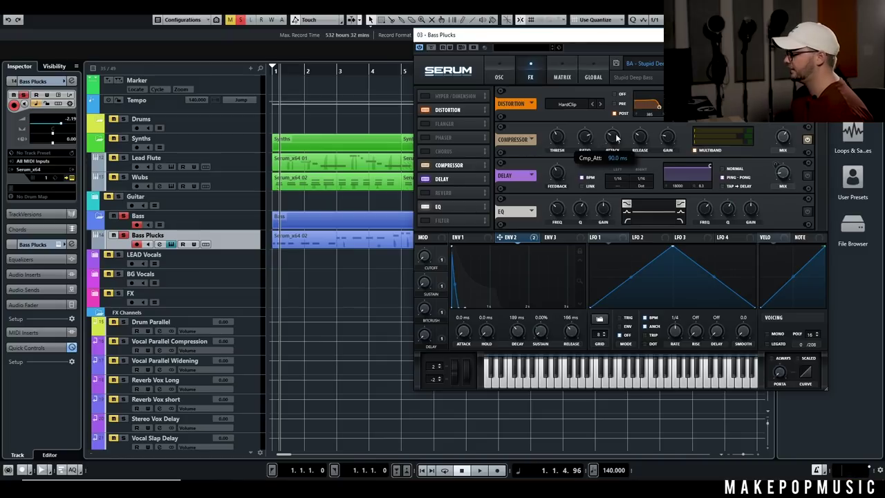
{"action": "mouse_move", "coordinate": [560, 142]}
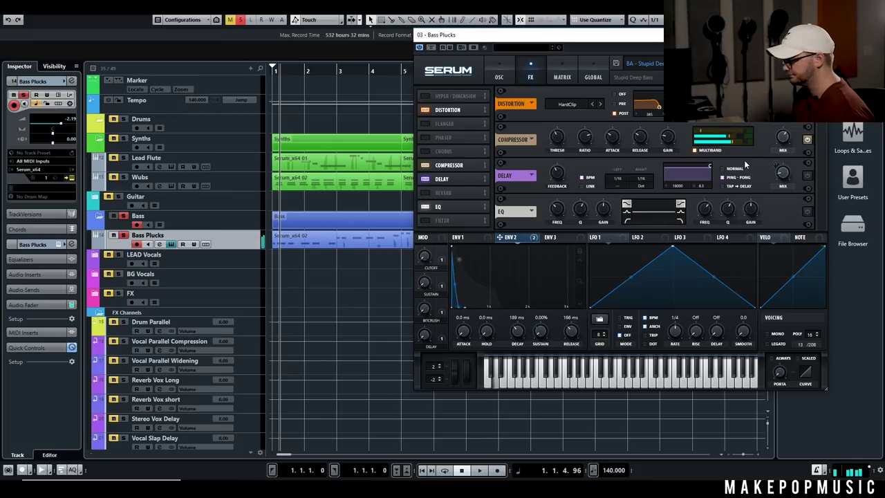
{"action": "left_click", "coordinate": [807, 176]}
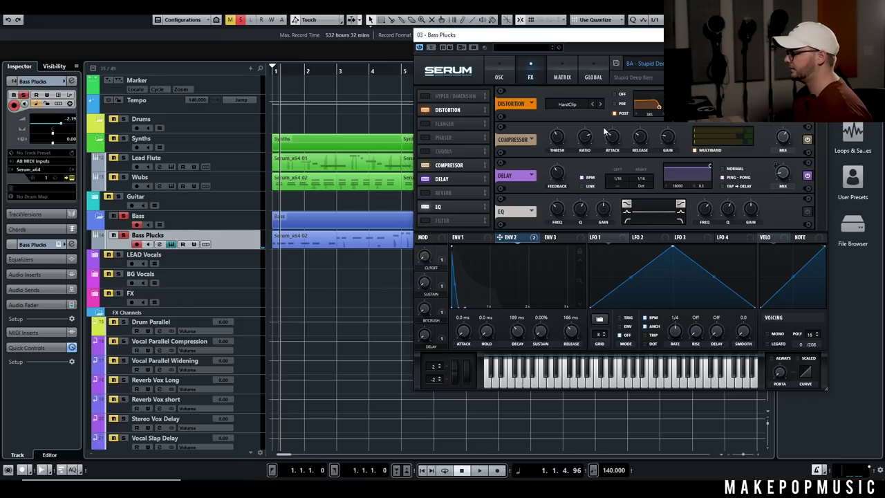
Audition Envelope 2's effect on the filter cutoff with oscillator B switched off, restoring the oscillator at the end
{"action": "left_click", "coordinate": [507, 69]}
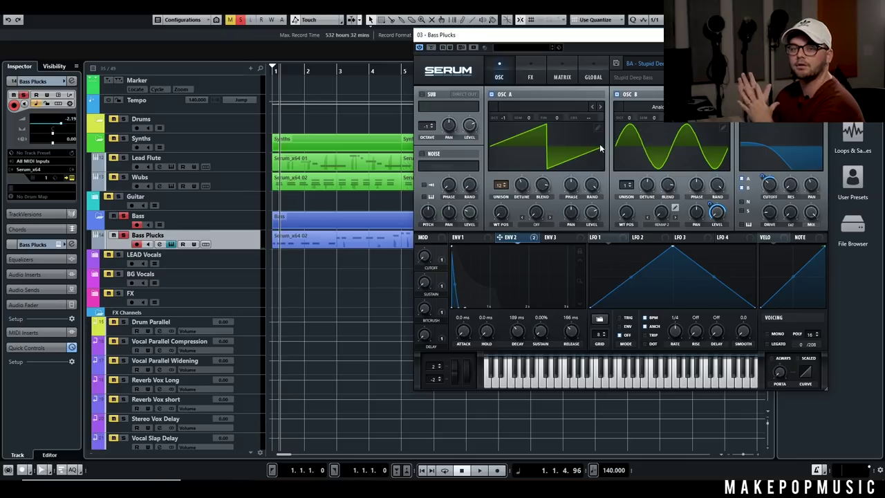
{"action": "left_click", "coordinate": [618, 95]}
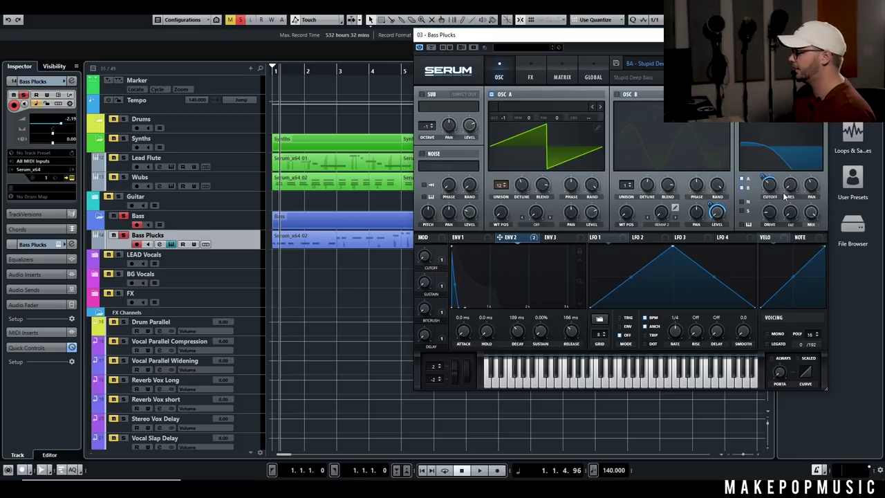
{"action": "left_click_drag", "start_coordinate": [764, 178], "coordinate": [762, 191]}
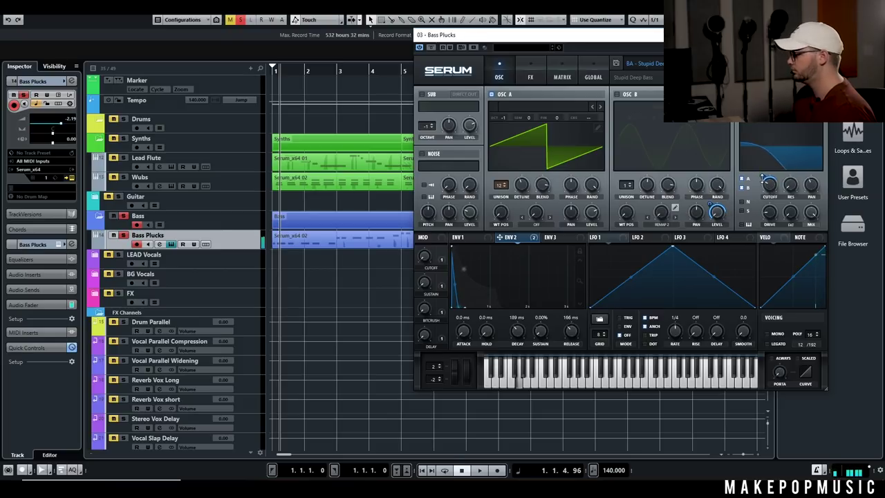
{"action": "mouse_move", "coordinate": [770, 185]}
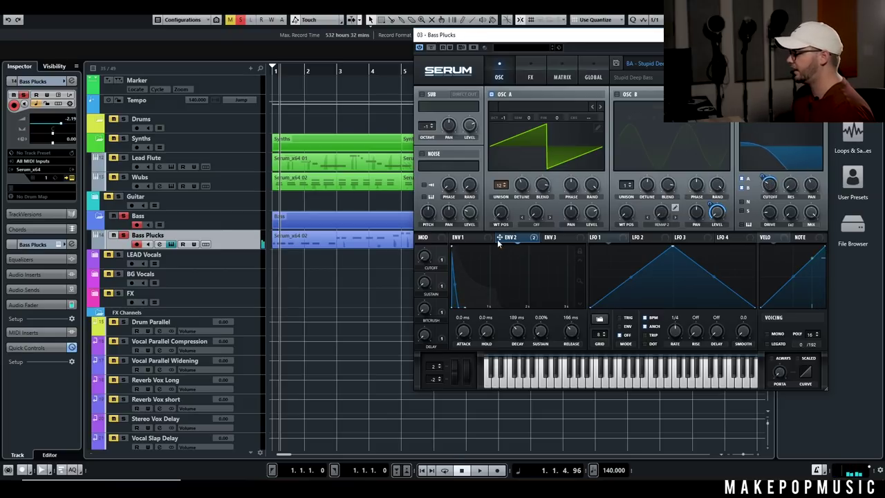
{"action": "left_click", "coordinate": [617, 94]}
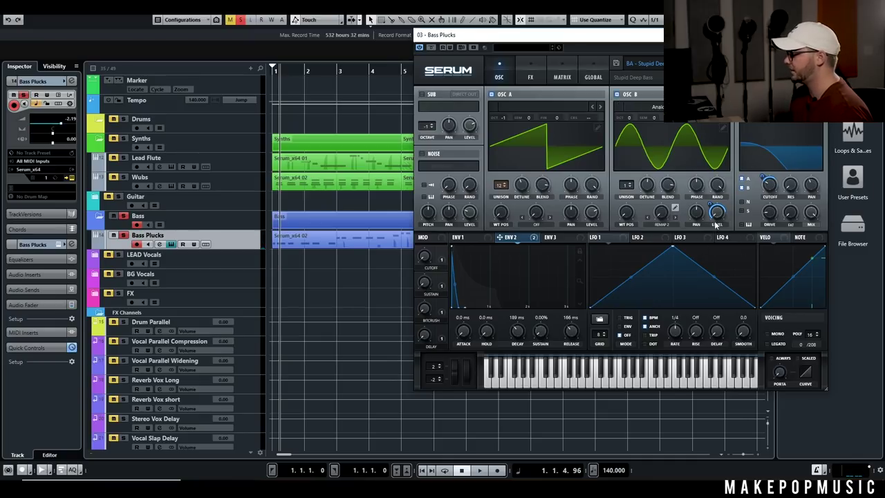
Audition the patch with and without oscillator A and review its effects chain
{"action": "left_click", "coordinate": [492, 95]}
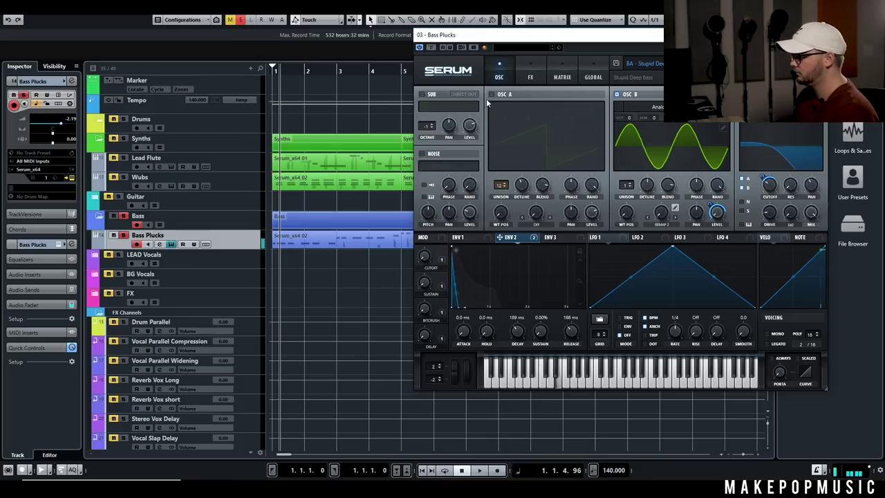
{"action": "left_click", "coordinate": [492, 95]}
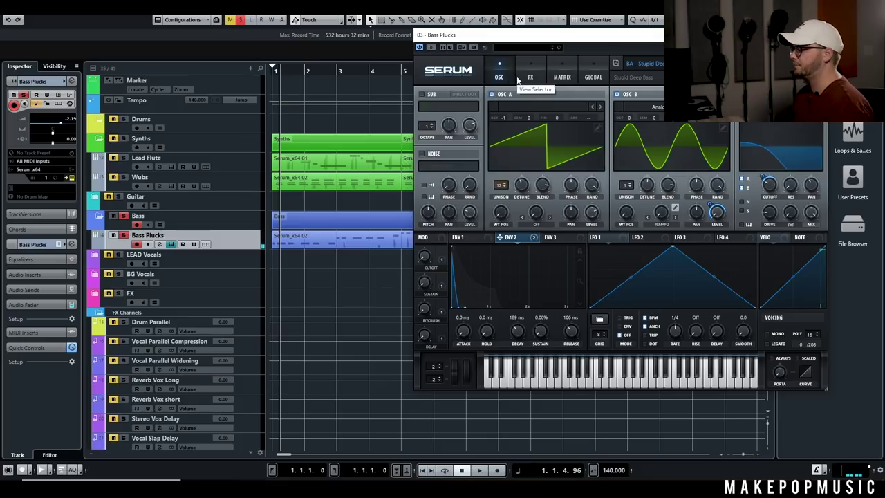
{"action": "left_click", "coordinate": [526, 78]}
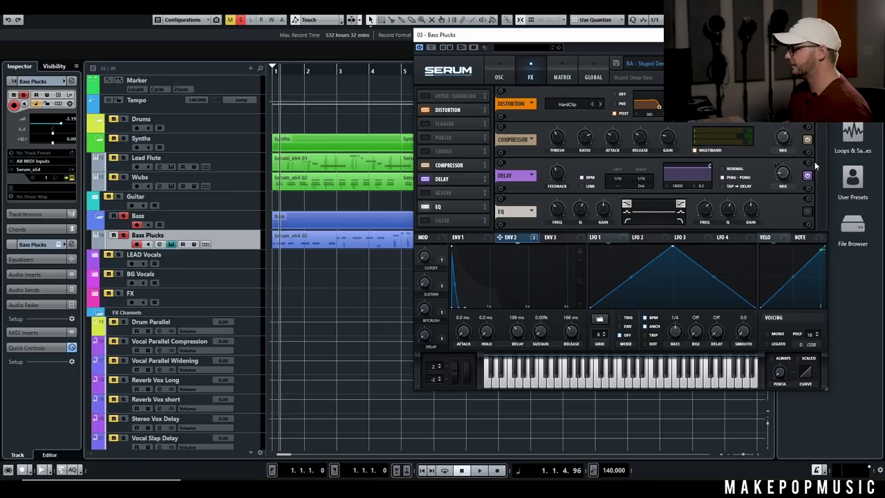
{"action": "left_click", "coordinate": [500, 77]}
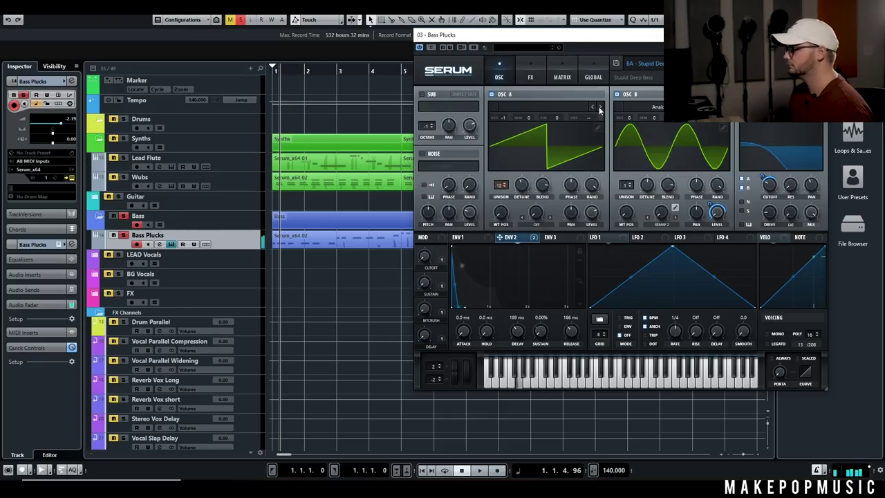
Clear the Bass solo and play the full arrangement from the start, closing the Bass Plucks synth window during playback
{"action": "left_click", "coordinate": [123, 216]}
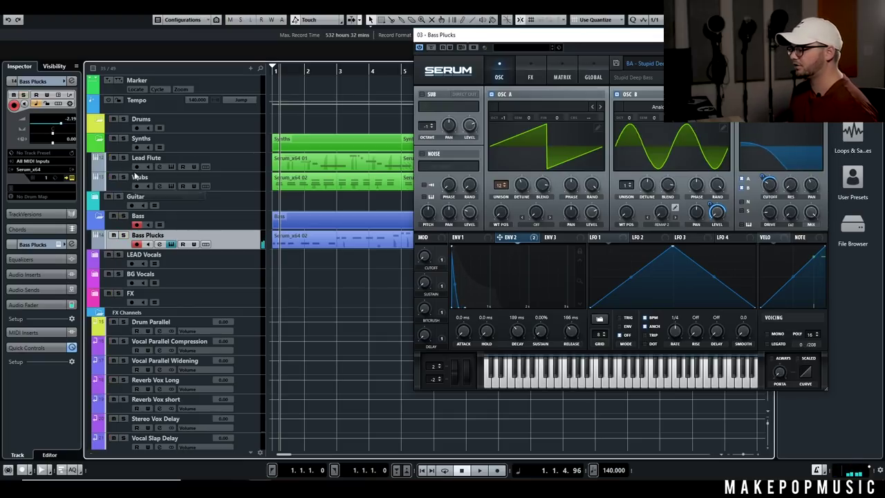
{"action": "left_click", "coordinate": [230, 159]}
{"action": "key", "text": "Down"}
{"action": "key", "text": "Down"}
{"action": "key", "text": "Down"}
{"action": "key", "text": "Down"}
{"action": "key", "text": "Home"}
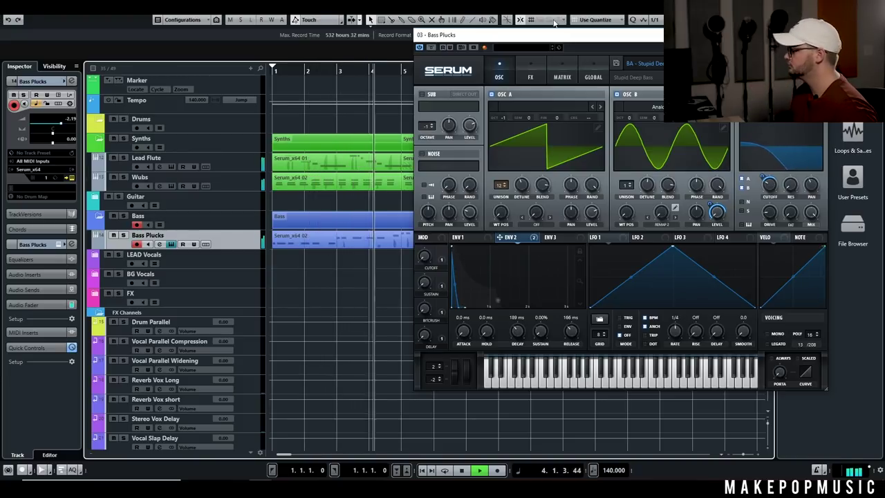
{"action": "left_click", "coordinate": [820, 35]}
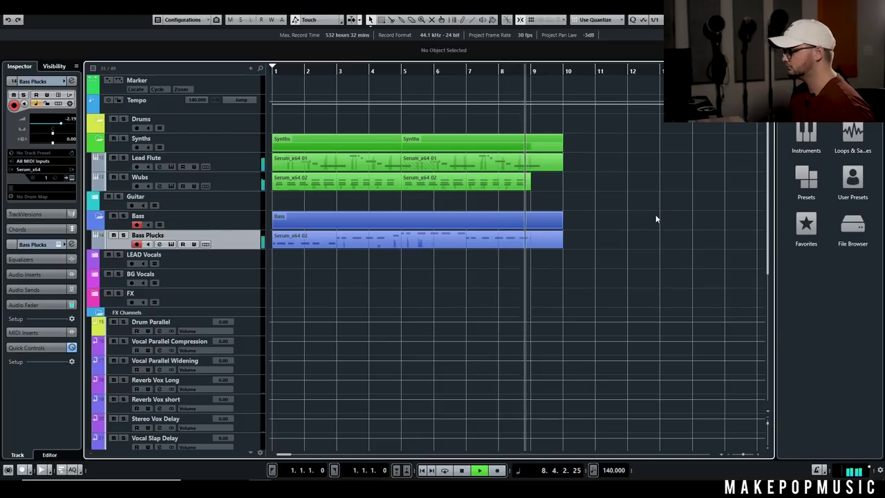
{"action": "key", "text": "space"}
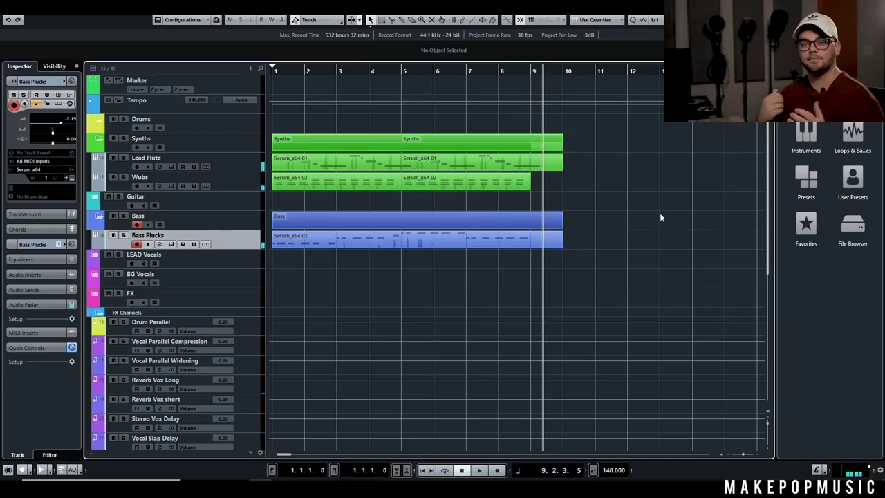